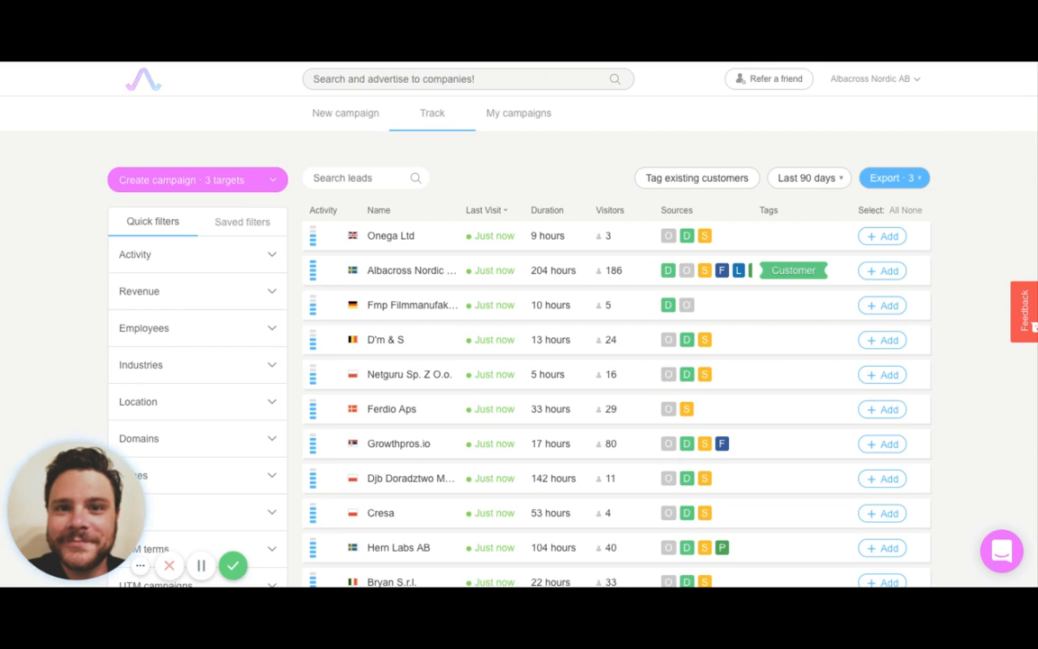
Add the tracked leads Fmp Filmmanufaktur and Netguru Sp. Z O.o. to the campaign targets and show the saved filters.
scroll(636, 352, down, 3)
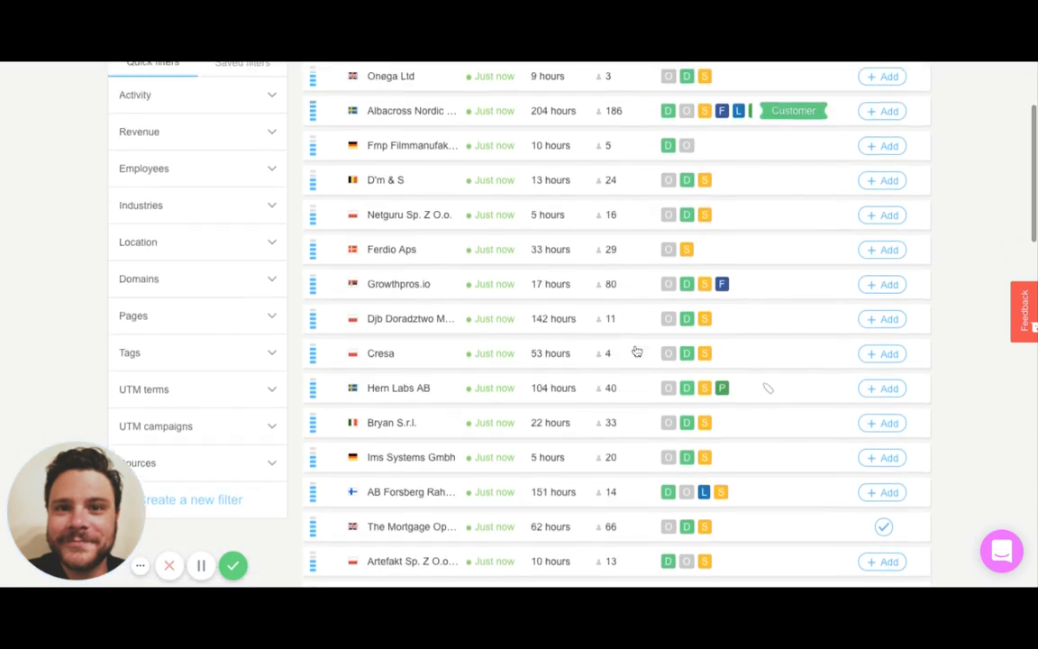
scroll(636, 351, up, 2)
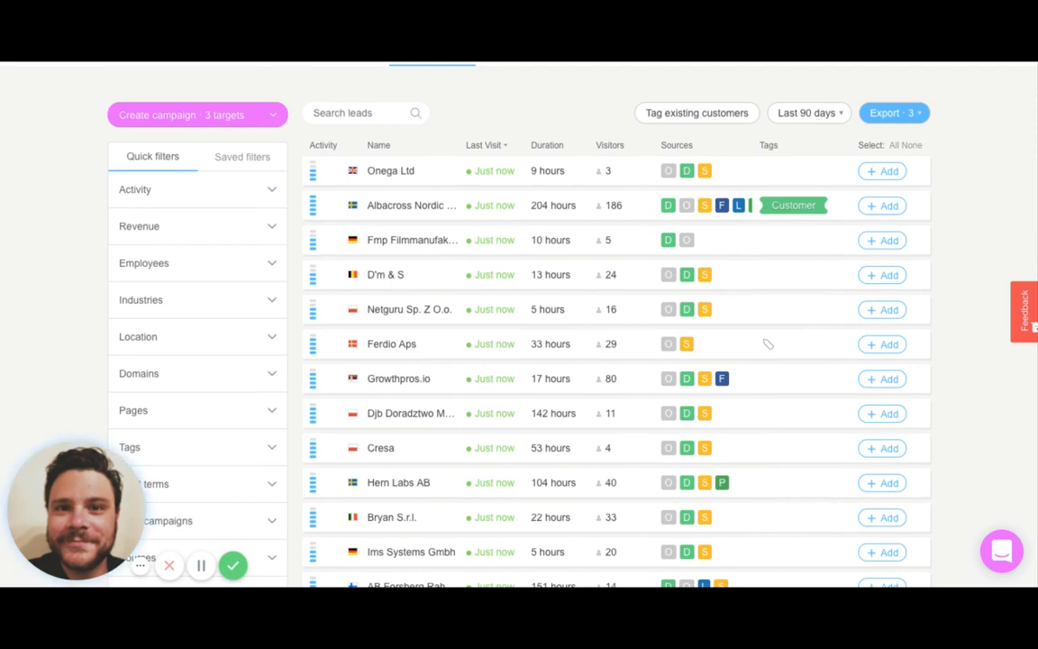
click(888, 240)
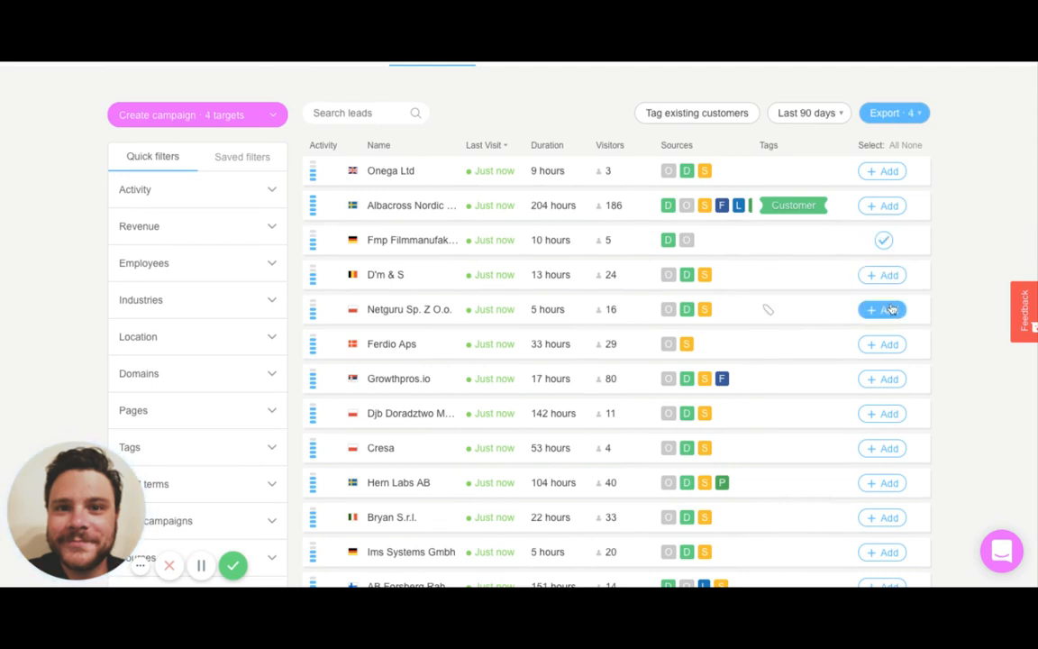
click(886, 310)
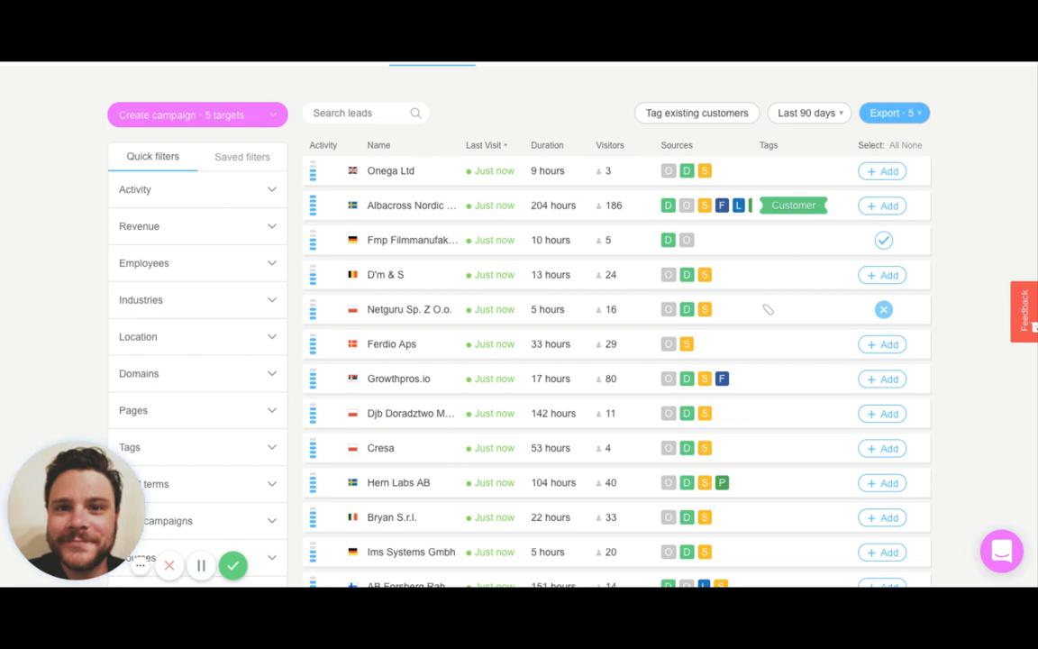
click(245, 159)
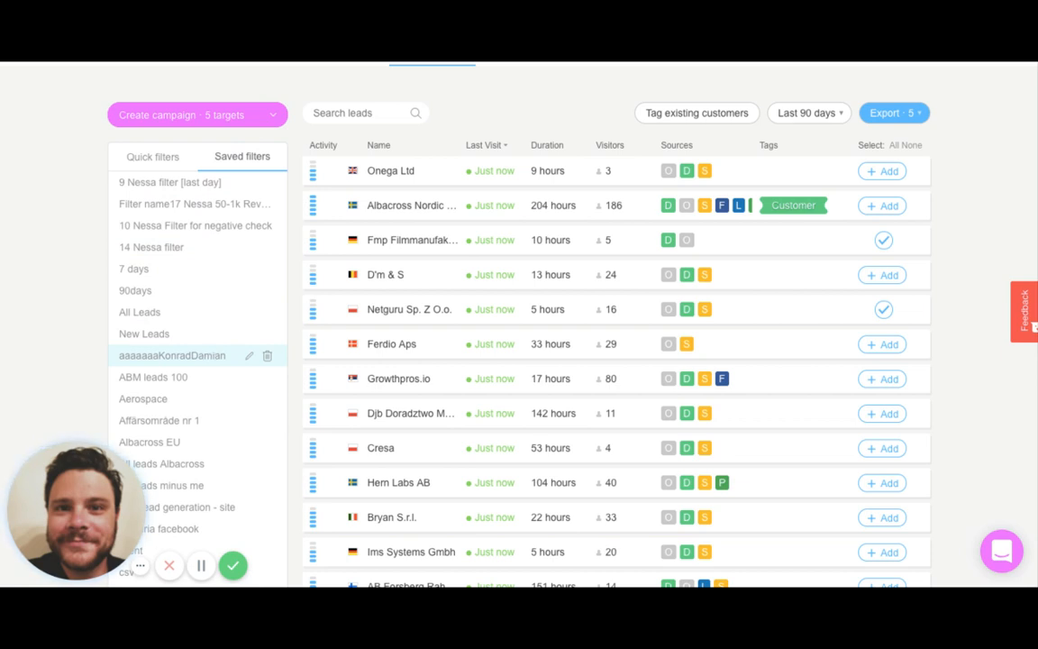
scroll(180, 354, up, 1)
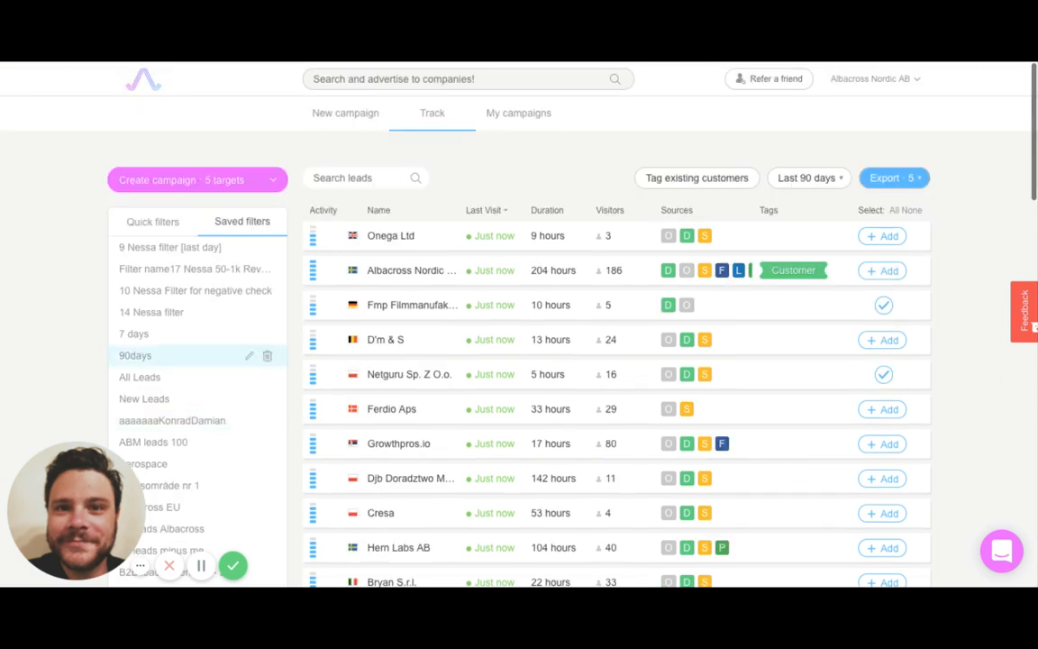
Start a new campaign search and filter the companies by location Sweden.
click(352, 124)
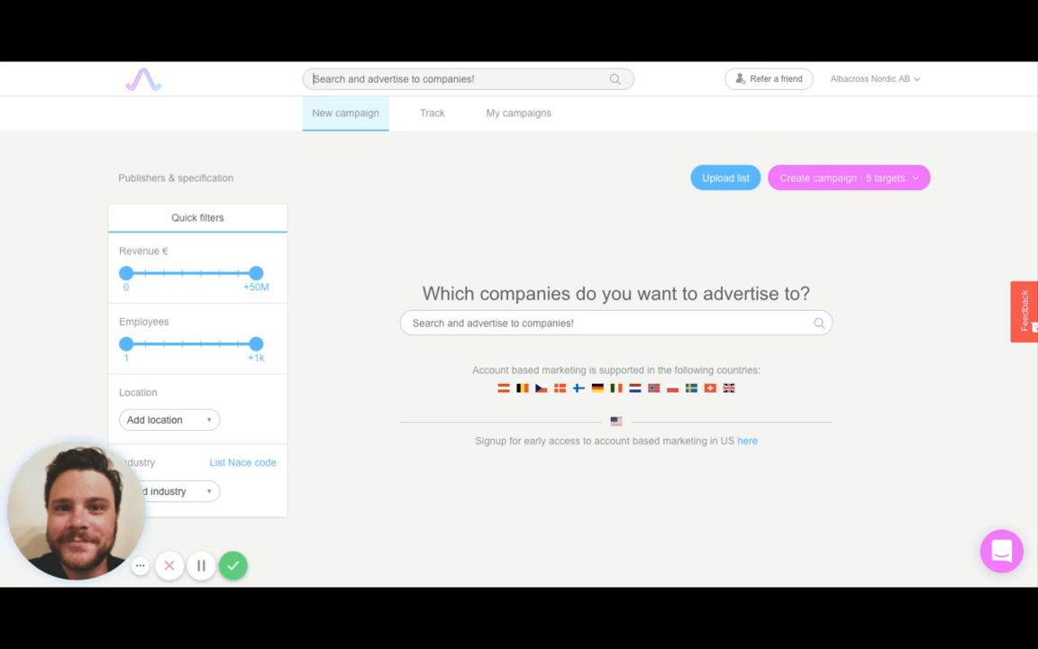
click(206, 422)
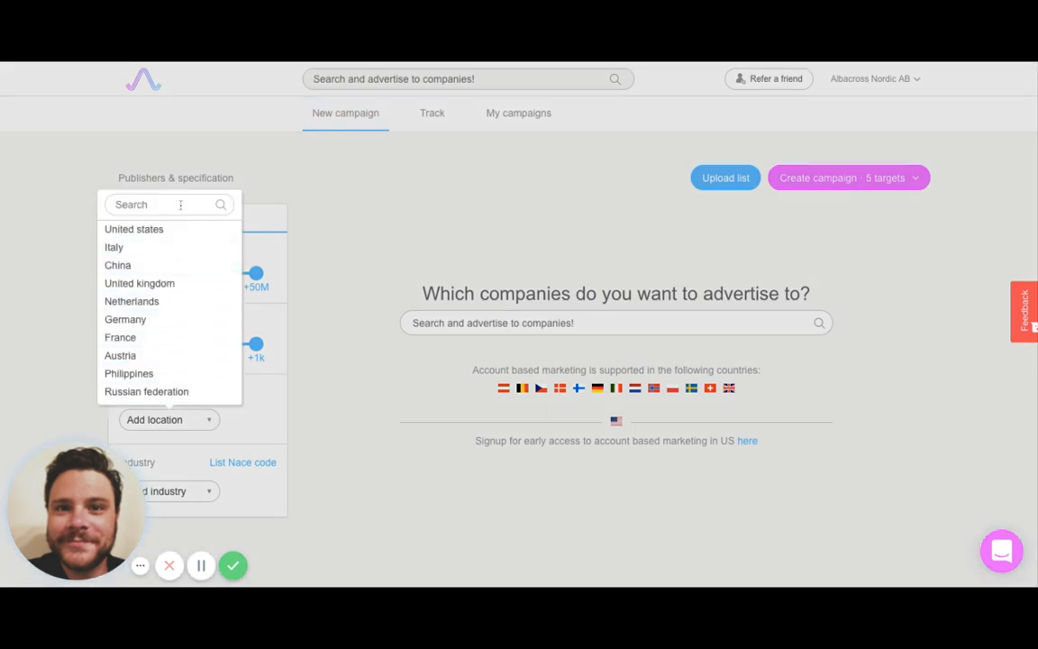
text(swede)
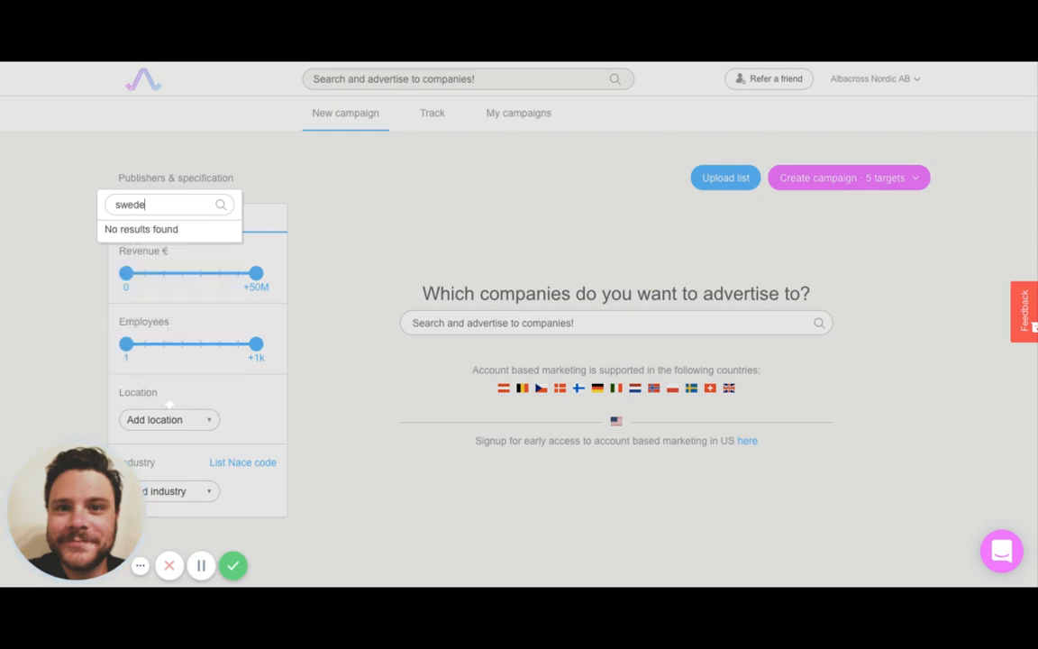
click(163, 233)
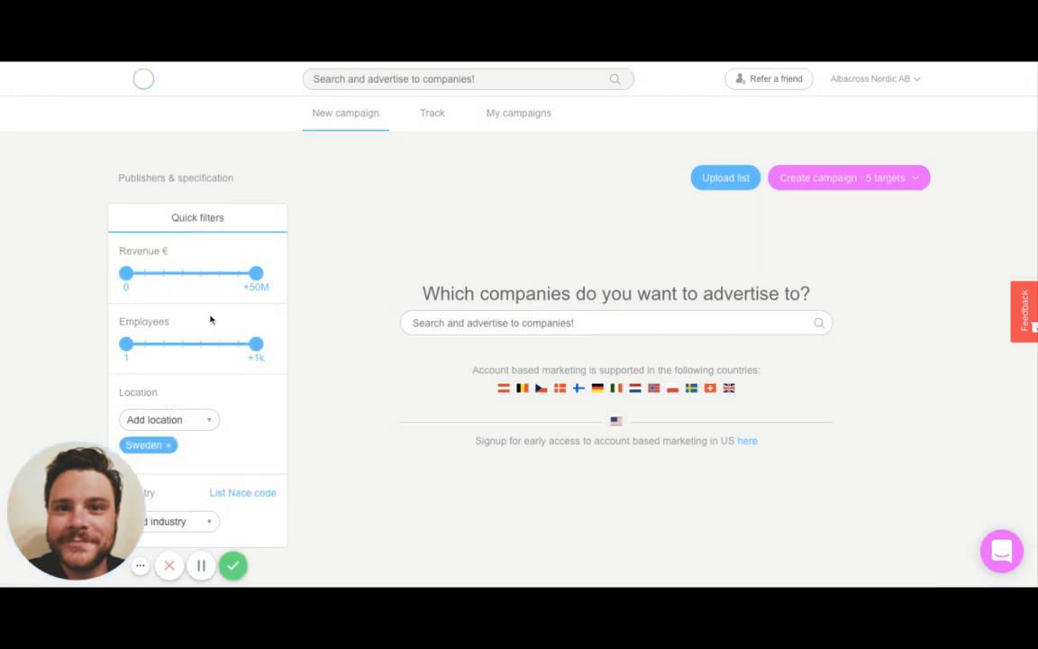
Filter the companies by industry J62.02 - Computer consultancy activities and set the minimum revenue to 1M €.
click(197, 521)
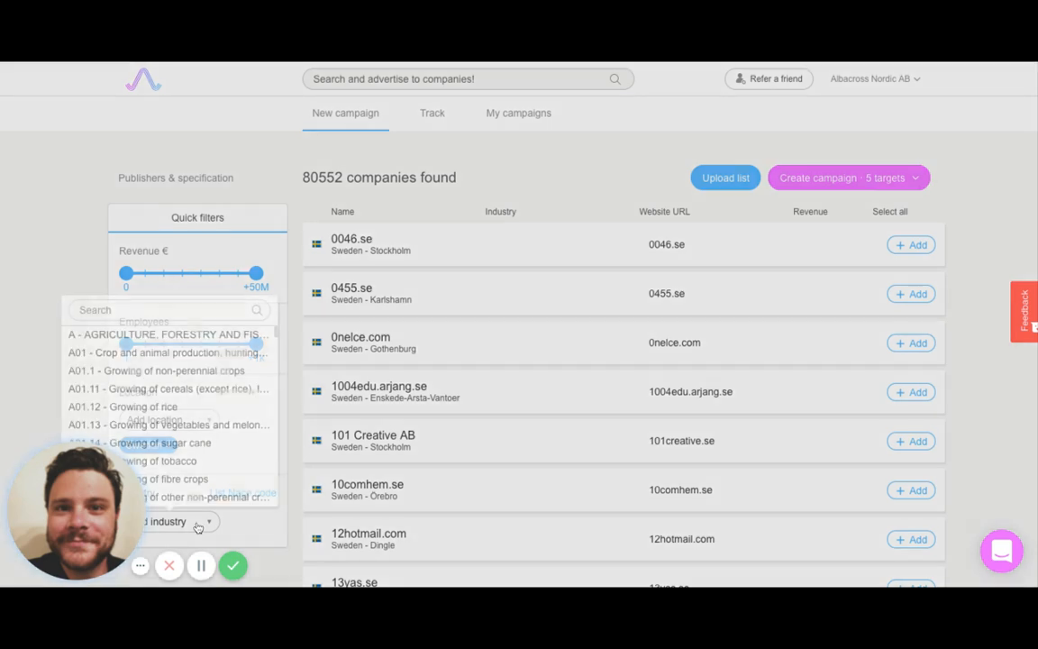
click(176, 310)
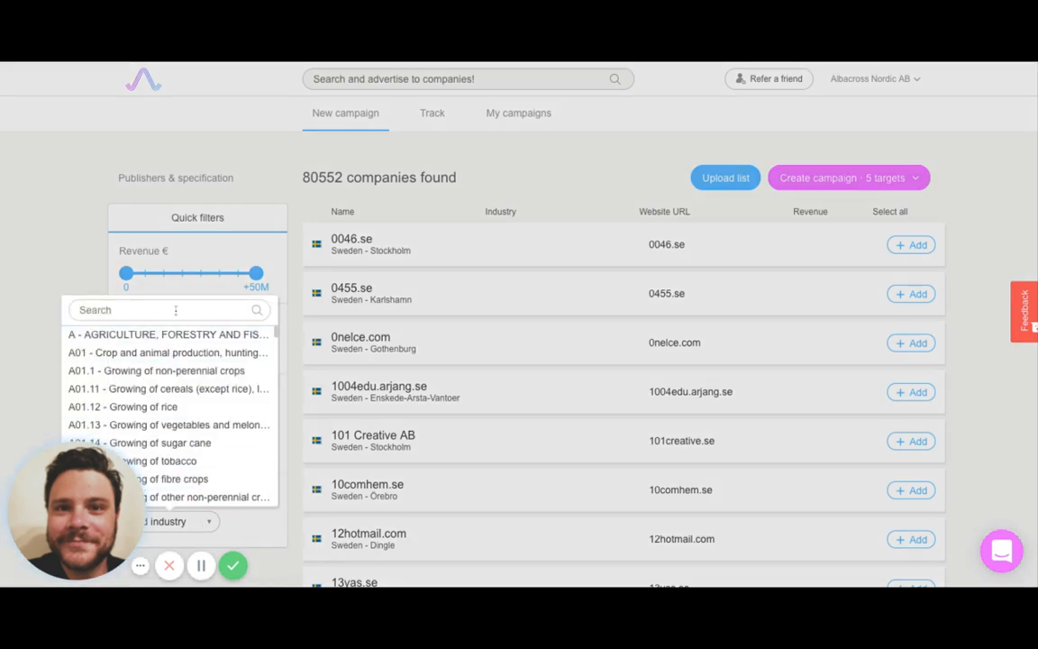
text(computer c)
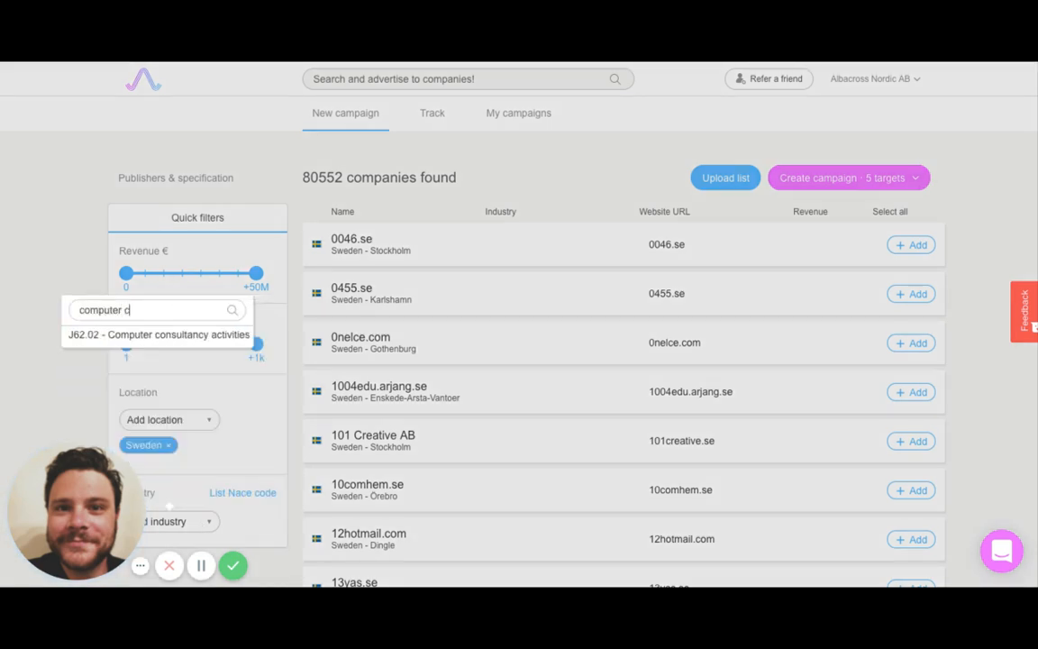
click(174, 334)
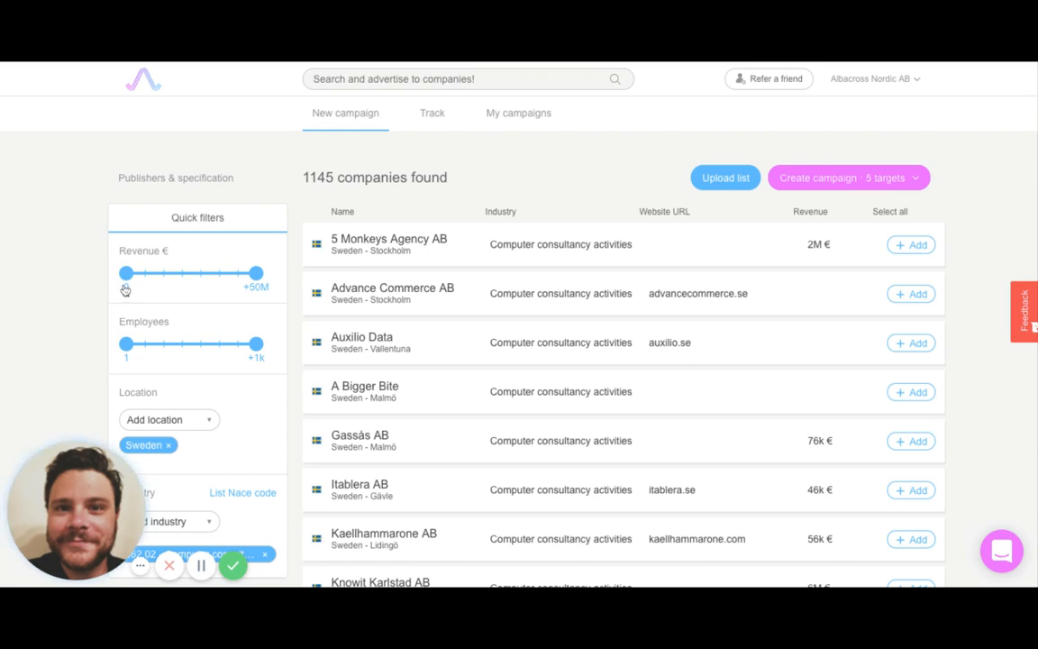
drag(127, 277, 180, 278)
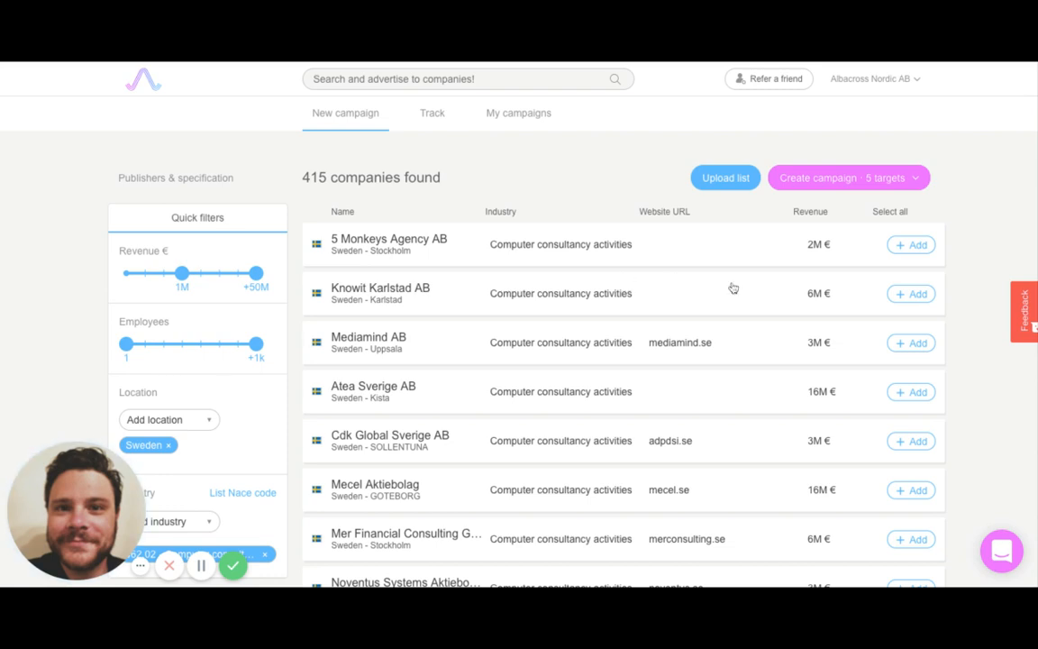
Add Knowit Karlstad AB, Atea Sverige AB and Mecel Aktiebolag from the results to the campaign targets.
scroll(754, 291, down, 1)
scroll(754, 291, down, 3)
scroll(753, 291, up, 1)
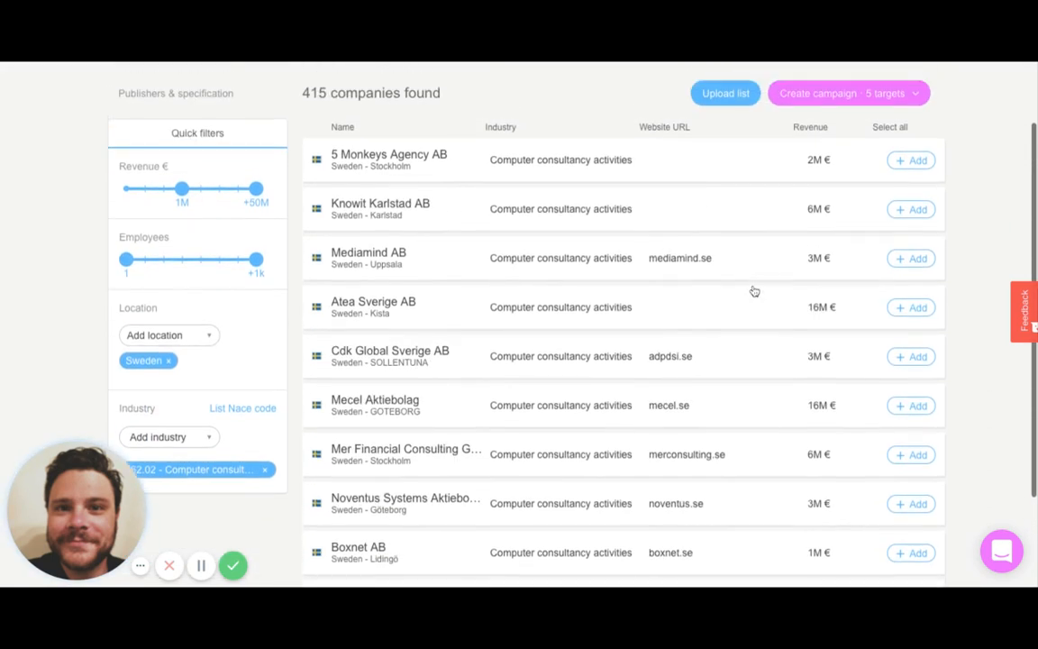
click(908, 212)
click(906, 311)
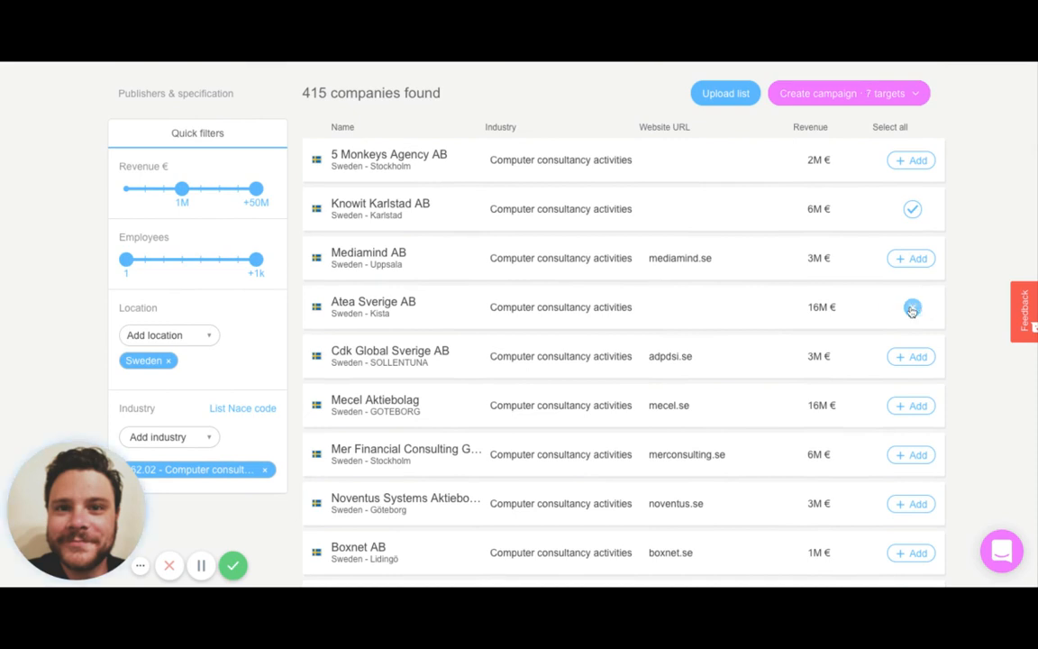
click(906, 409)
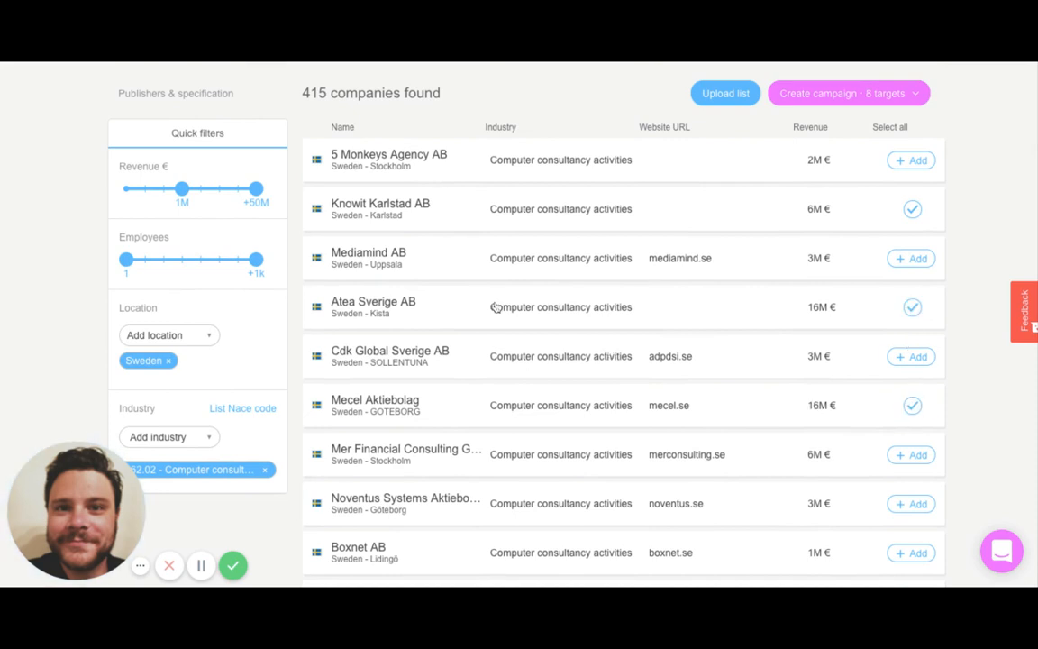
Select all companies on the first results page as campaign targets and check the selection down to the page's end.
scroll(477, 273, up, 1)
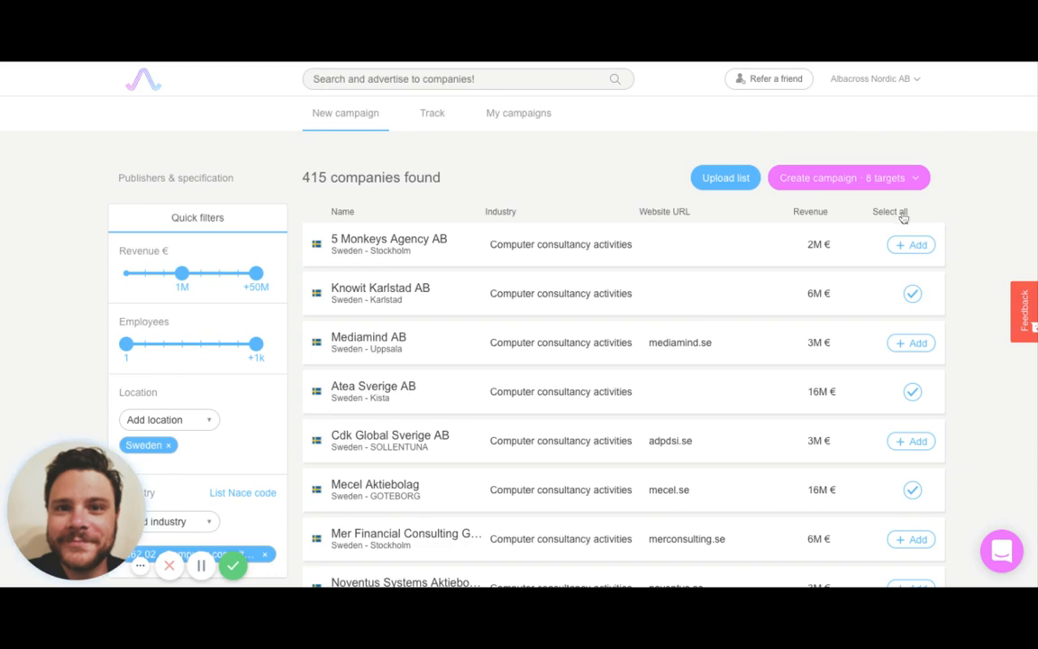
scroll(904, 216, down, 3)
scroll(906, 216, up, 3)
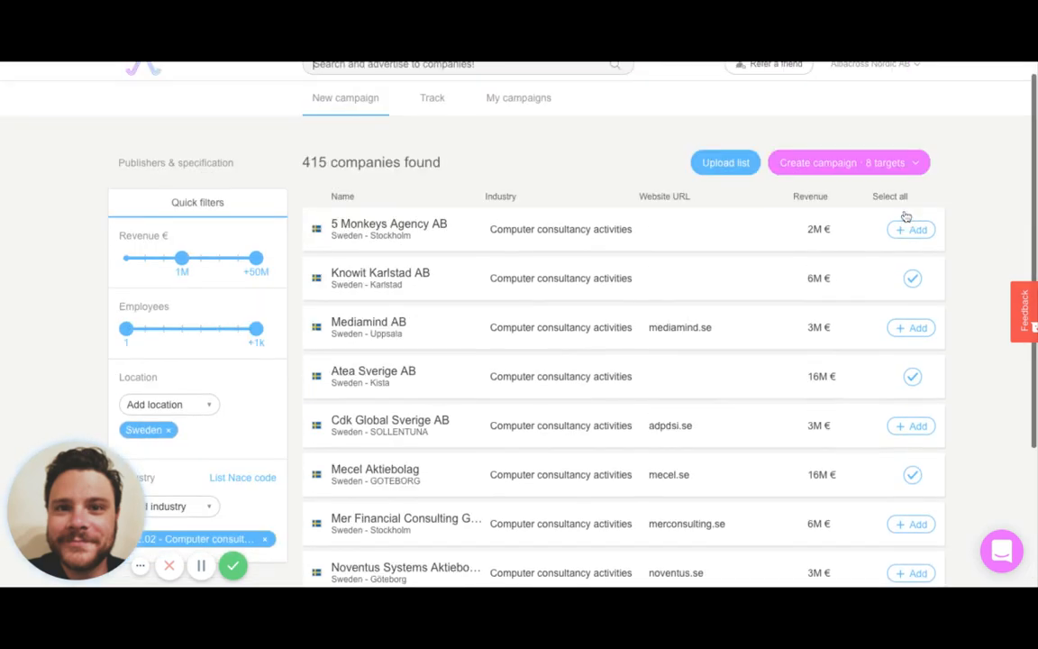
click(889, 211)
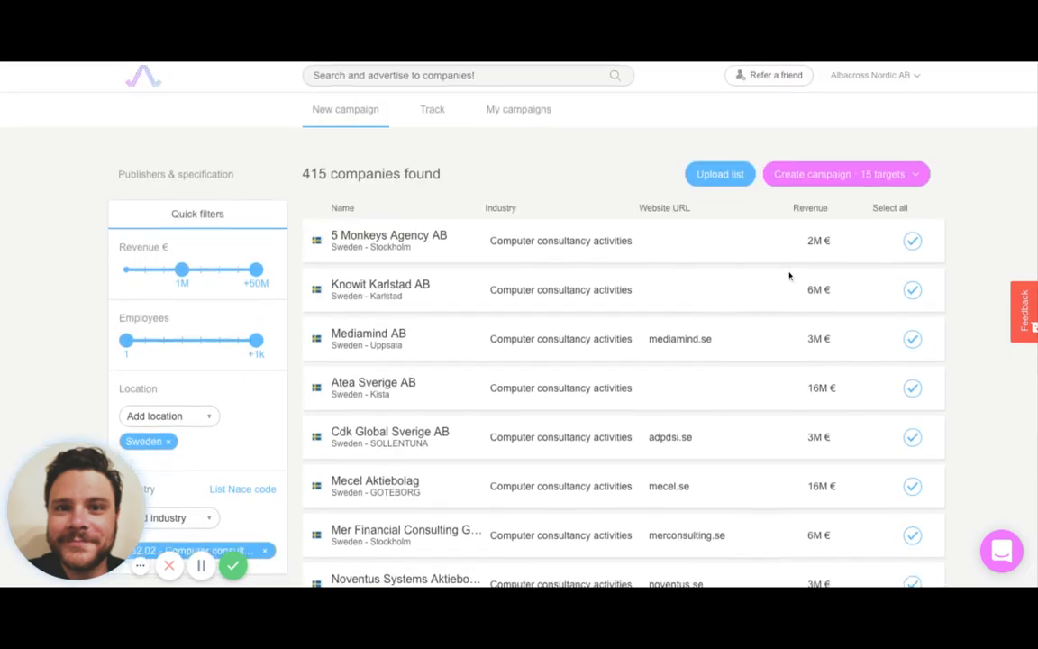
scroll(788, 272, down, 3)
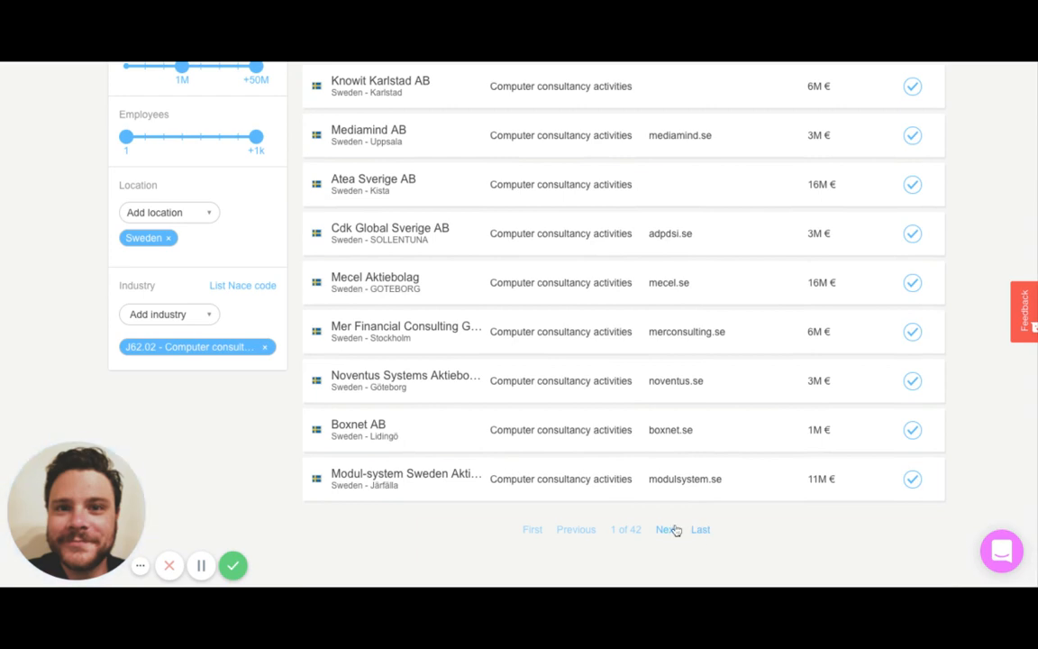
scroll(675, 530, up, 3)
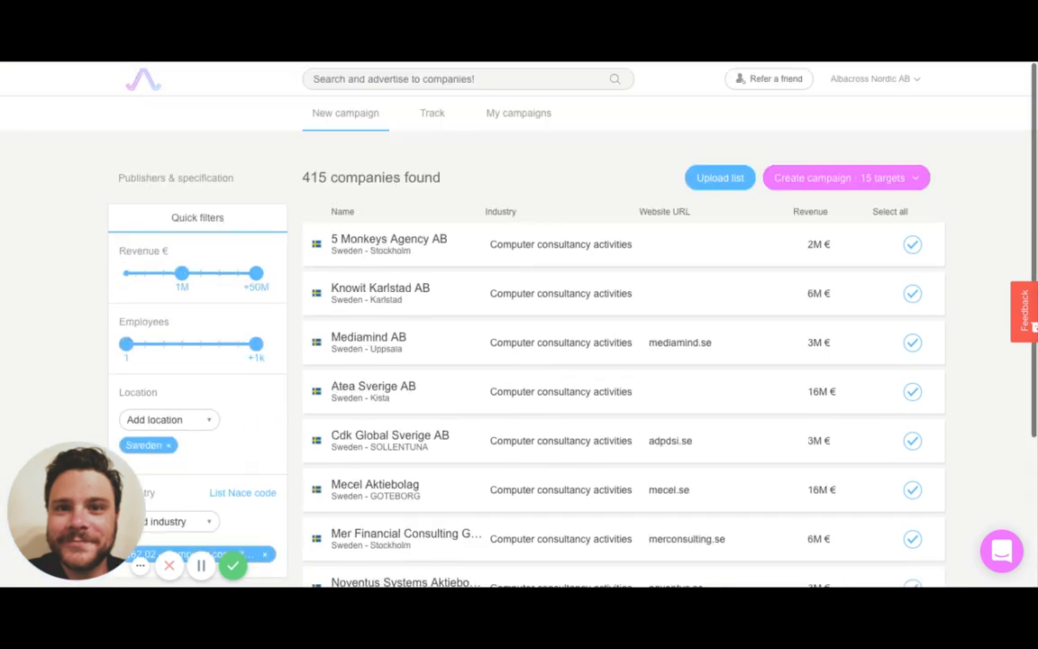
View the CSV requirements for uploading a companies list and return to the company search.
click(720, 184)
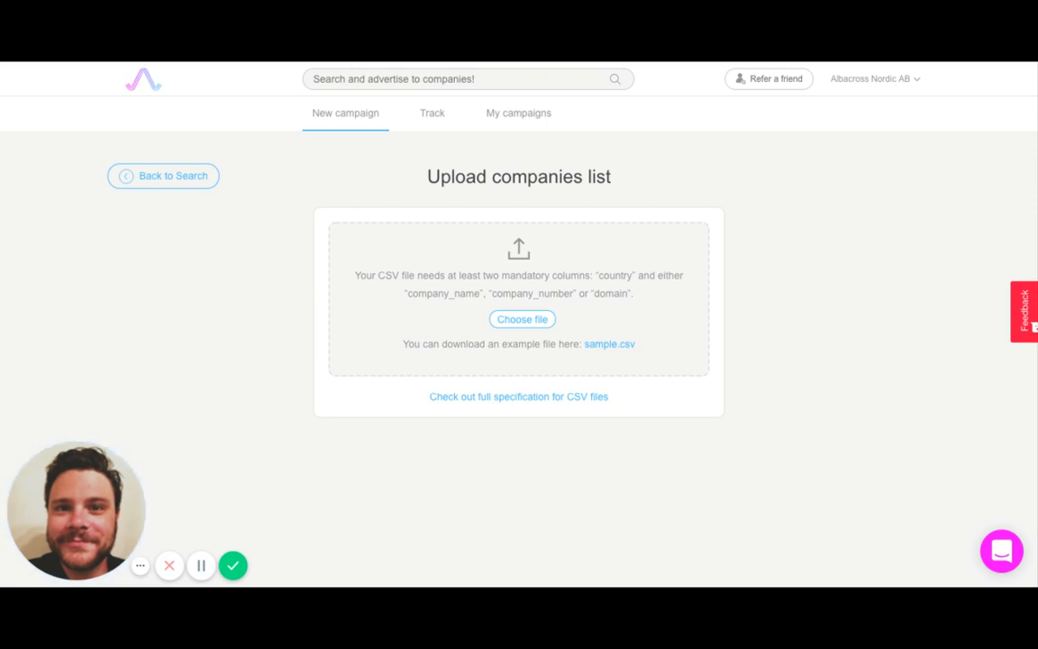
click(191, 177)
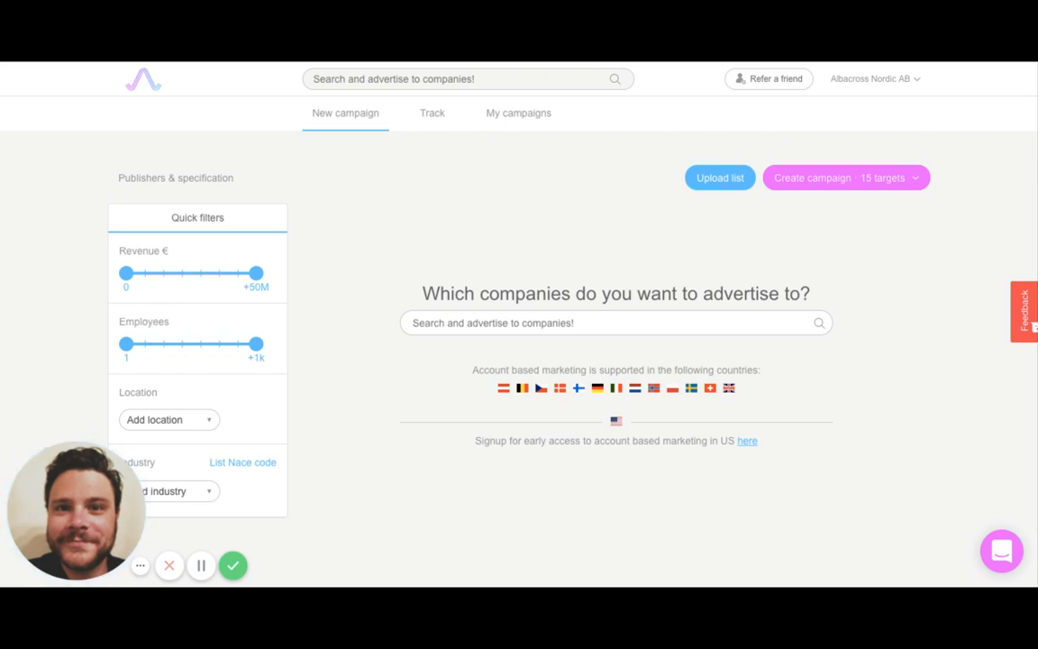
Create a campaign from the selected targets, review the target list and continue to the goal selection.
click(845, 184)
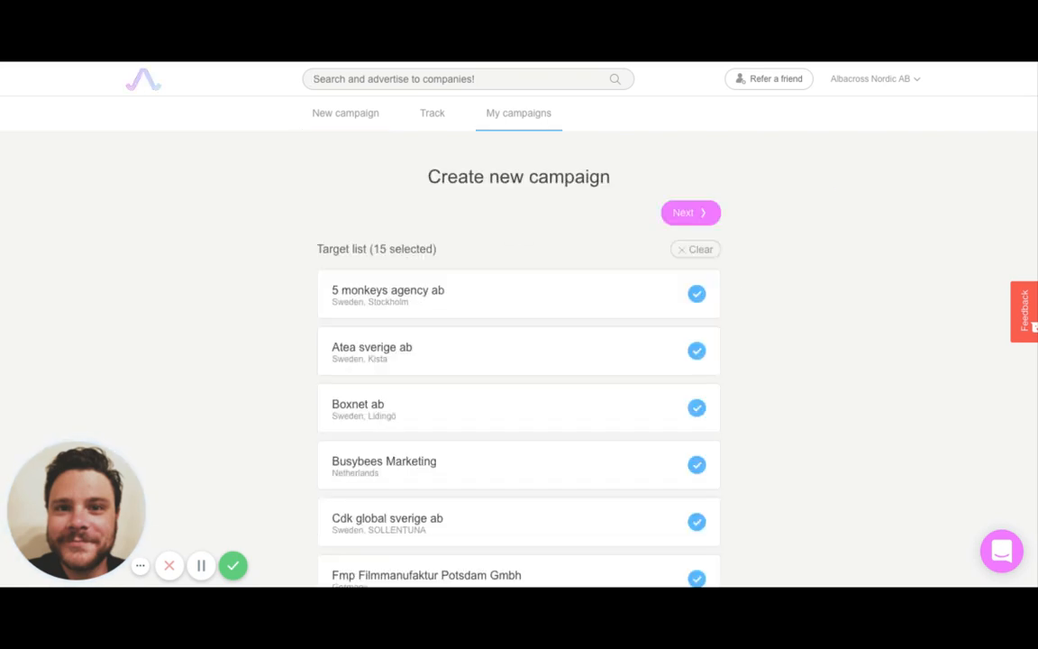
scroll(630, 301, down, 6)
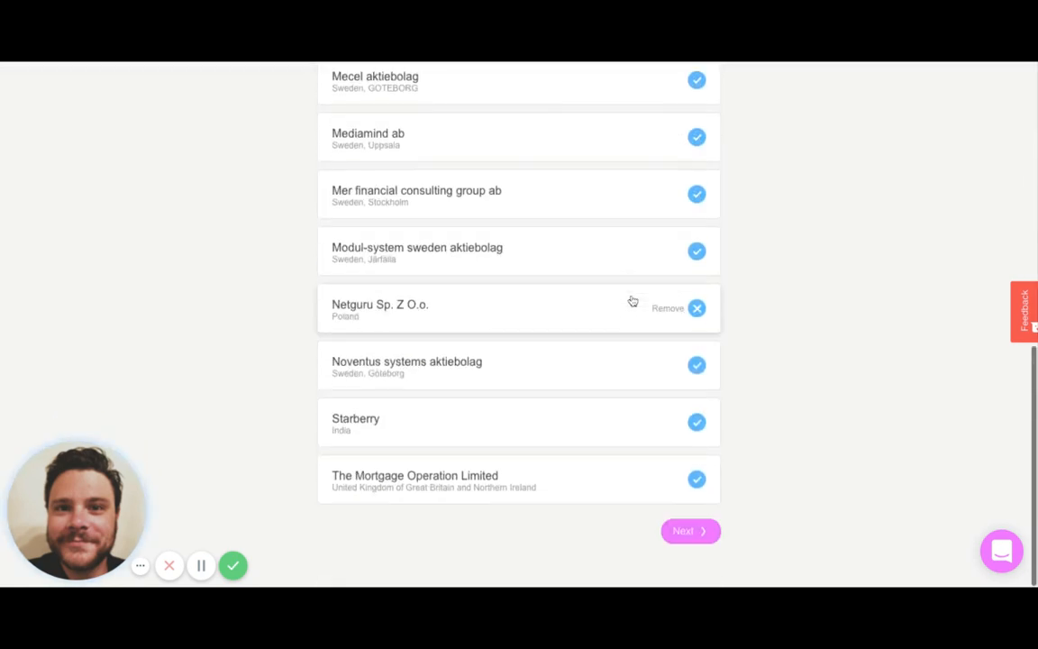
scroll(633, 301, up, 7)
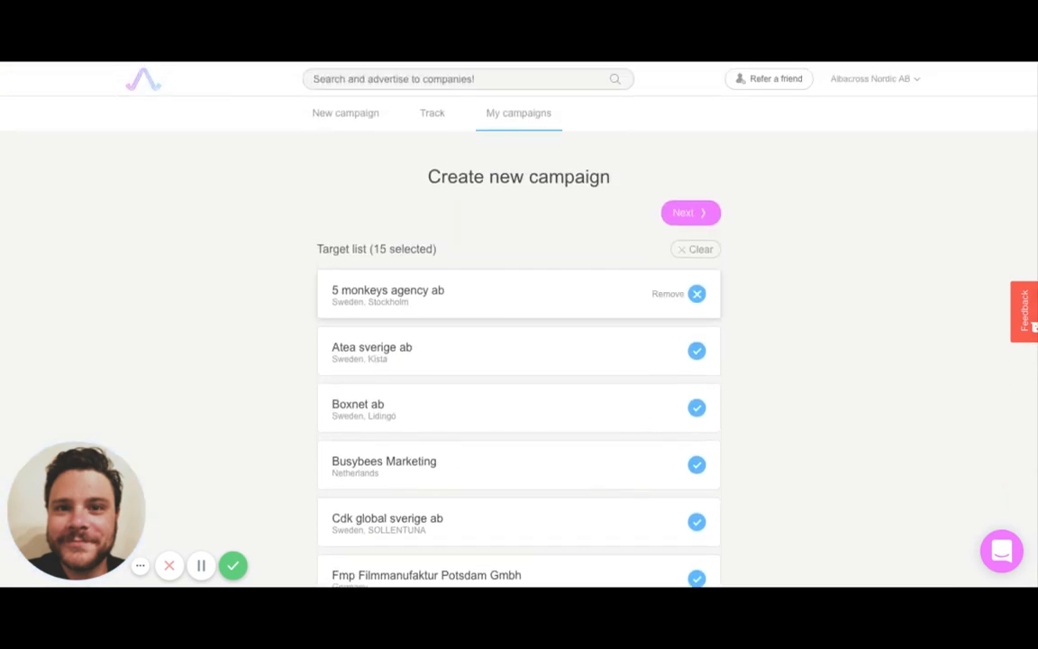
click(687, 214)
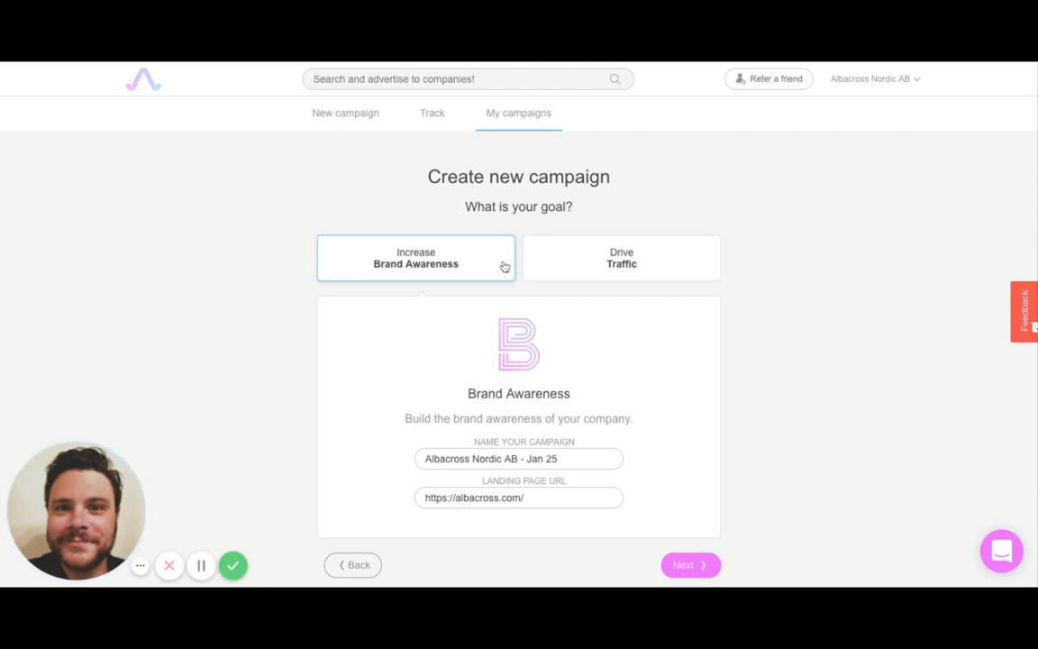
Continue to the budget with the Brand Awareness goal and the campaign name "Albacross Nordic AB - Jan 25".
click(569, 460)
text(demo)
click(690, 565)
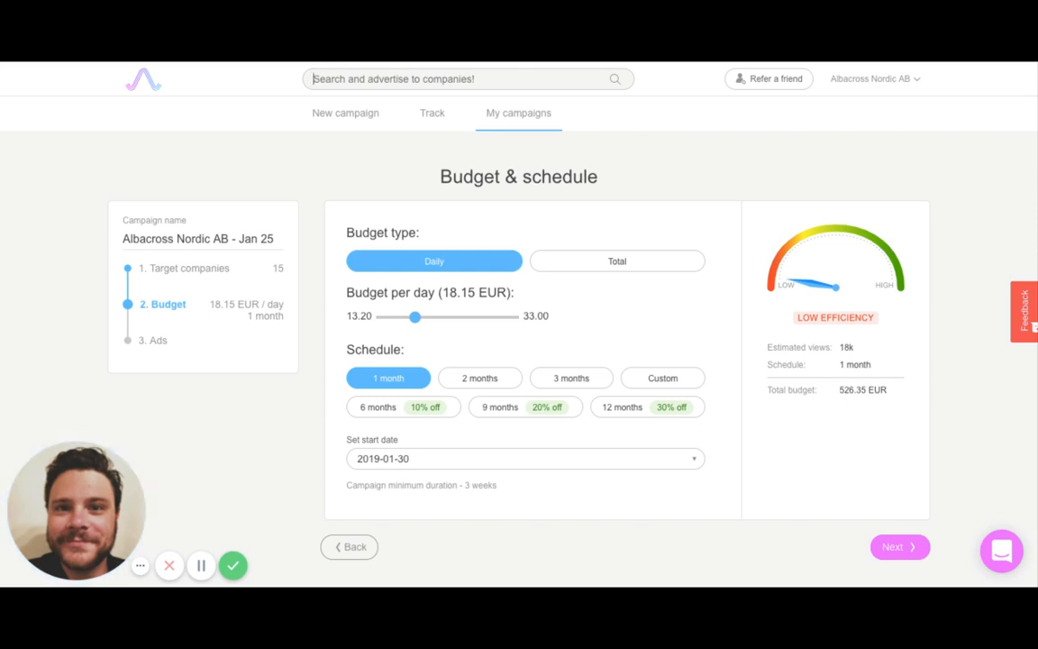
Schedule the campaign for 2 months with a total budget of 750 EUR and check the estimated views.
click(480, 383)
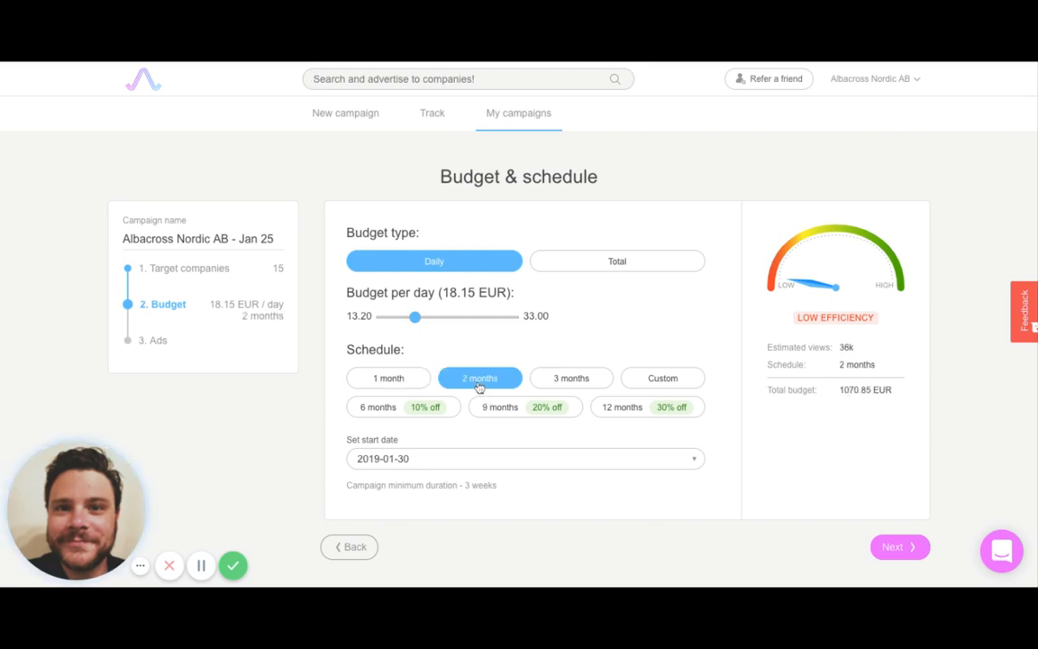
click(580, 264)
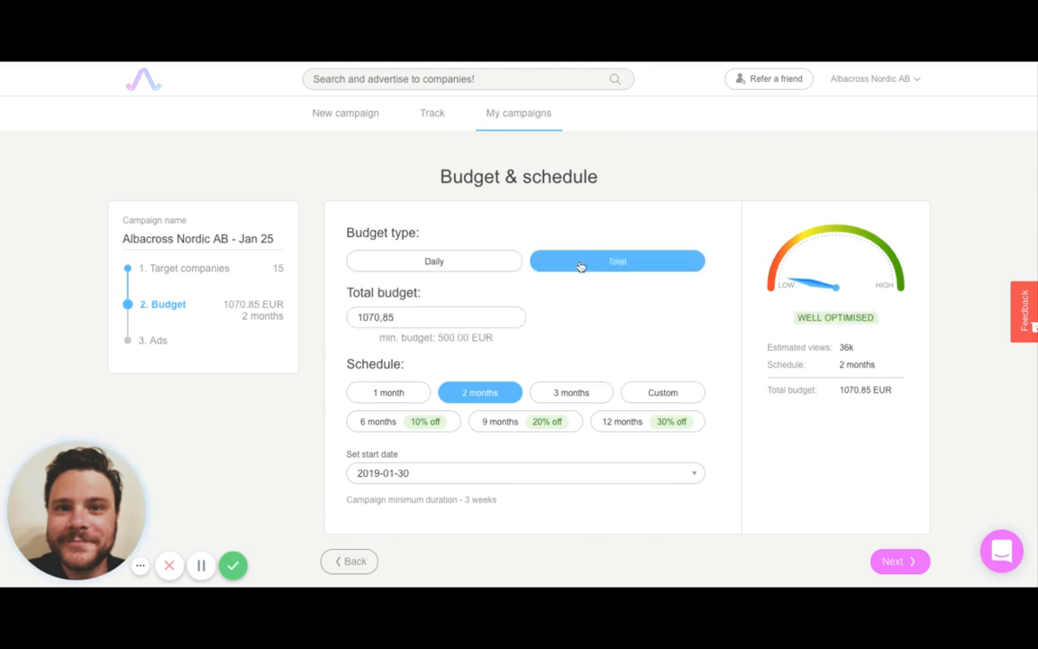
double_click(432, 317)
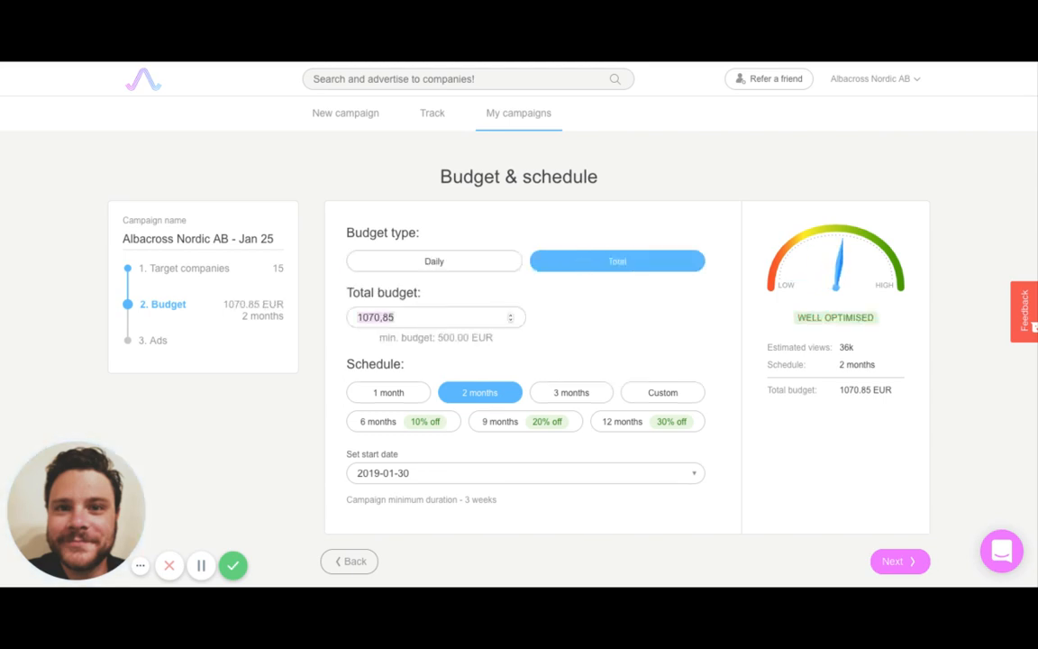
text(750)
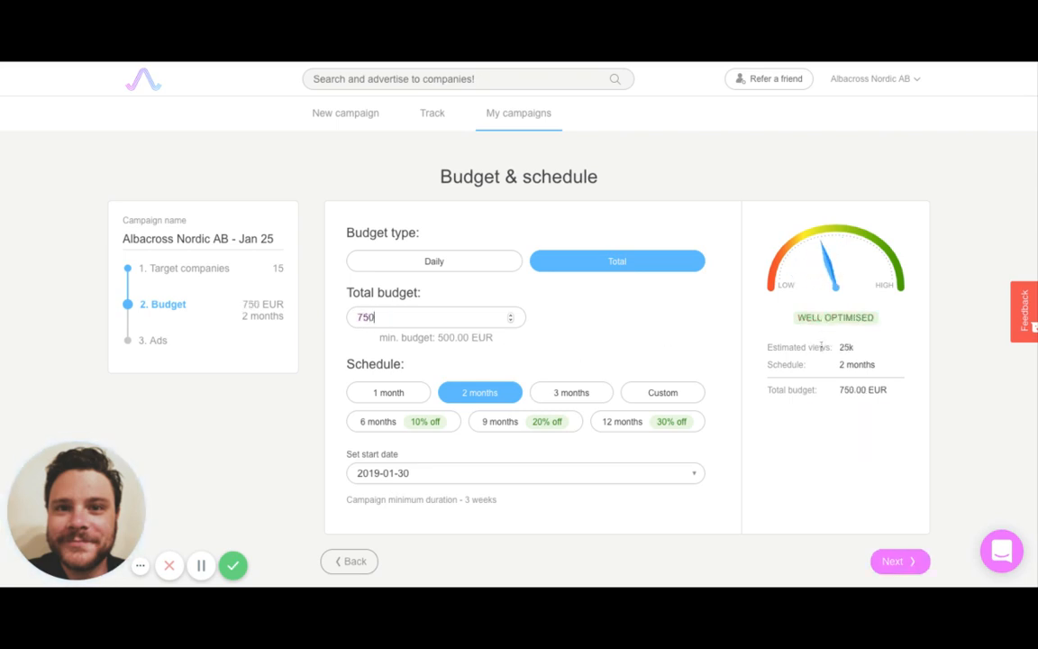
drag(821, 347, 853, 347)
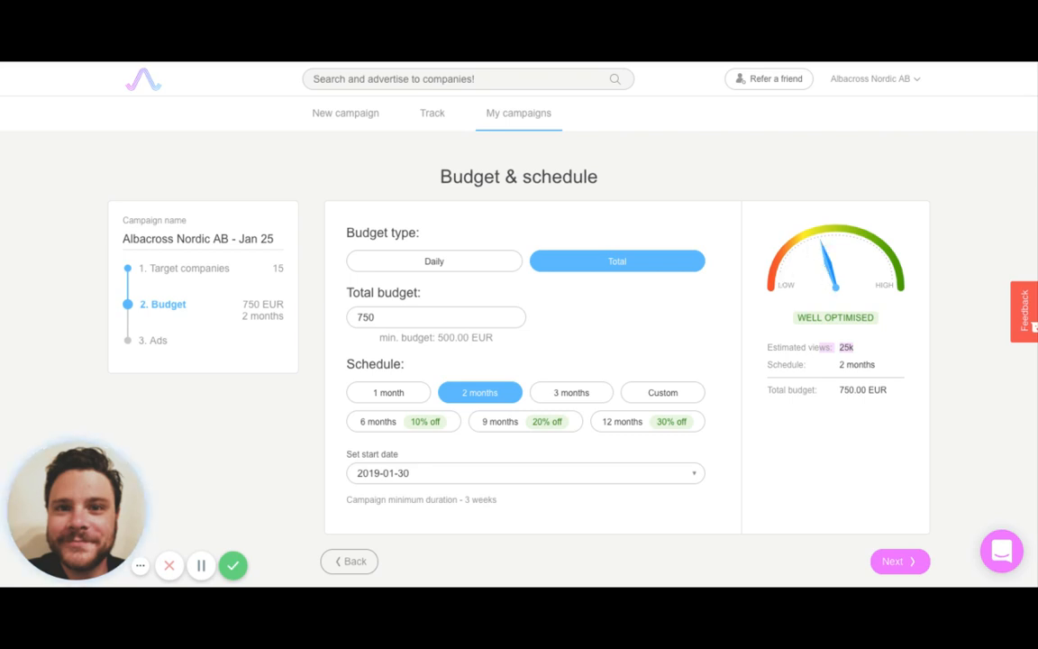
Switch the budget type to daily, set the budget to 20.1 EUR per day and continue to the ads.
click(452, 268)
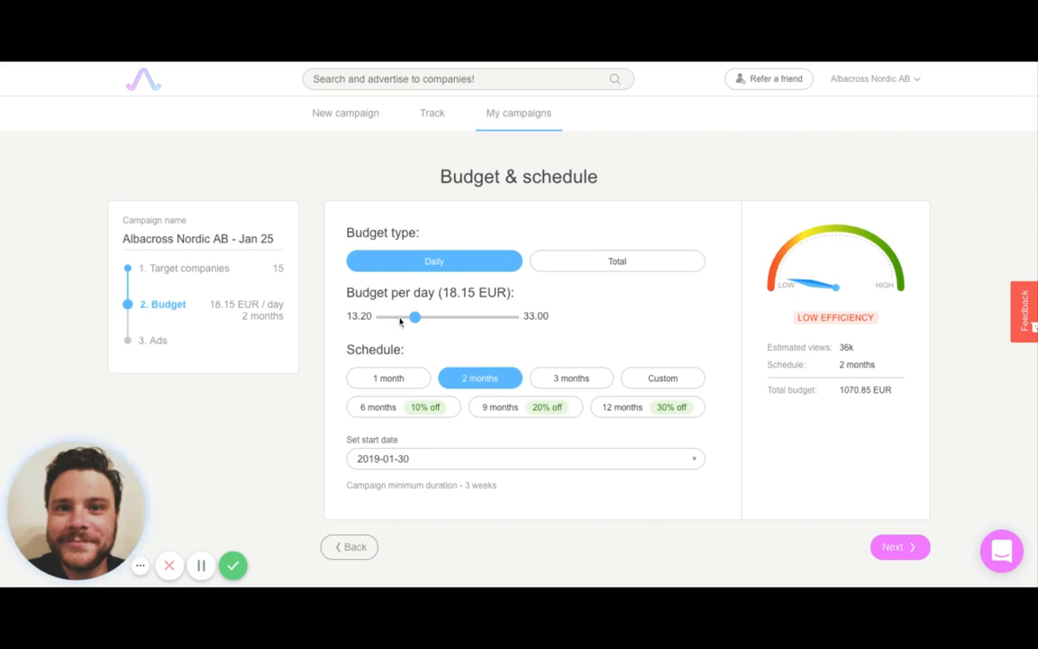
drag(400, 320, 416, 322)
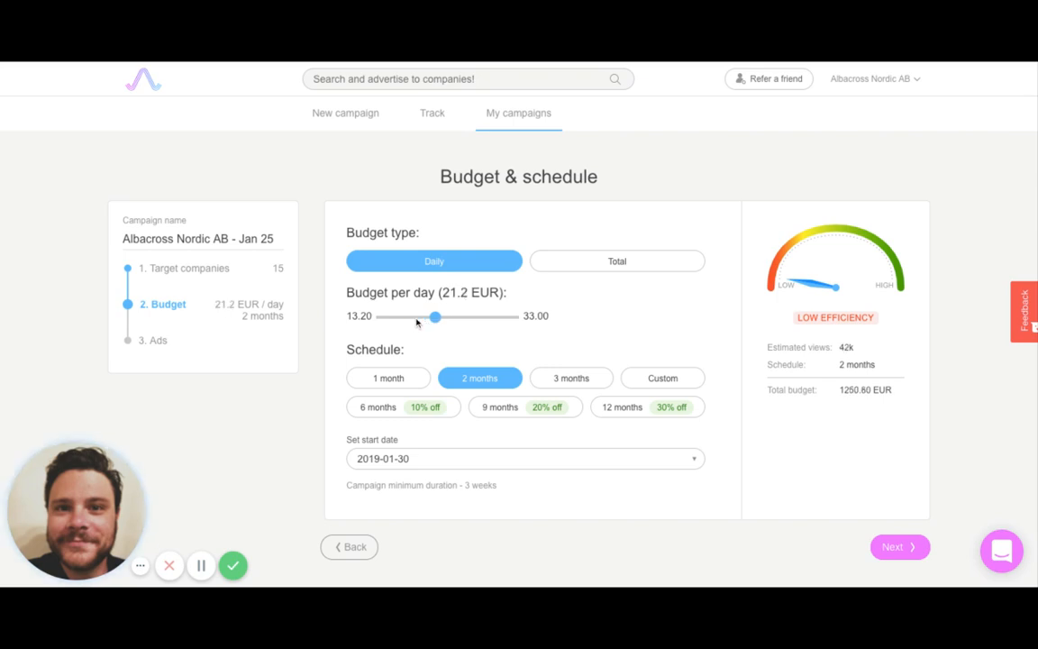
click(481, 317)
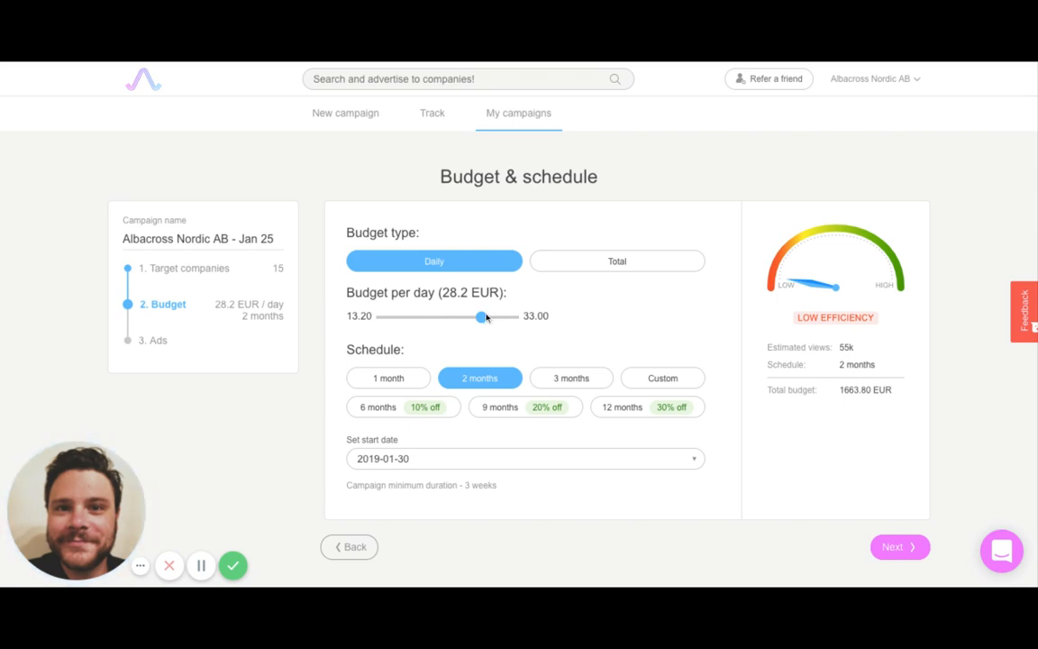
mouse_move(485, 317)
mouse_down()
mouse_move(413, 317)
mouse_move(427, 317)
mouse_up()
click(899, 547)
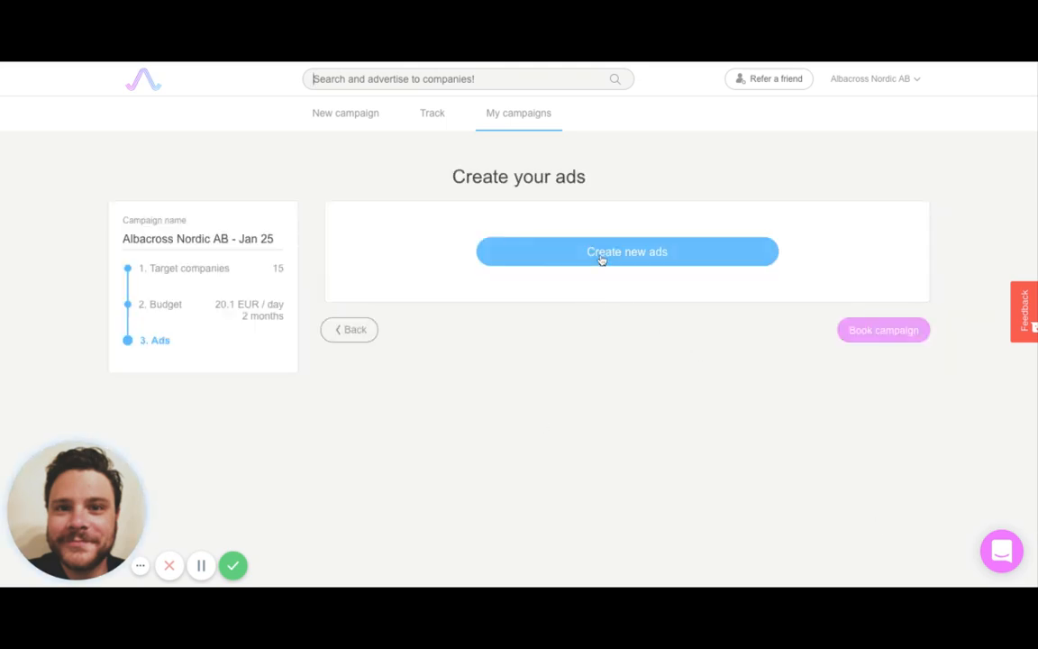
Start creating new ads and view the options for uploading your own banners and HTML5 banners.
click(601, 256)
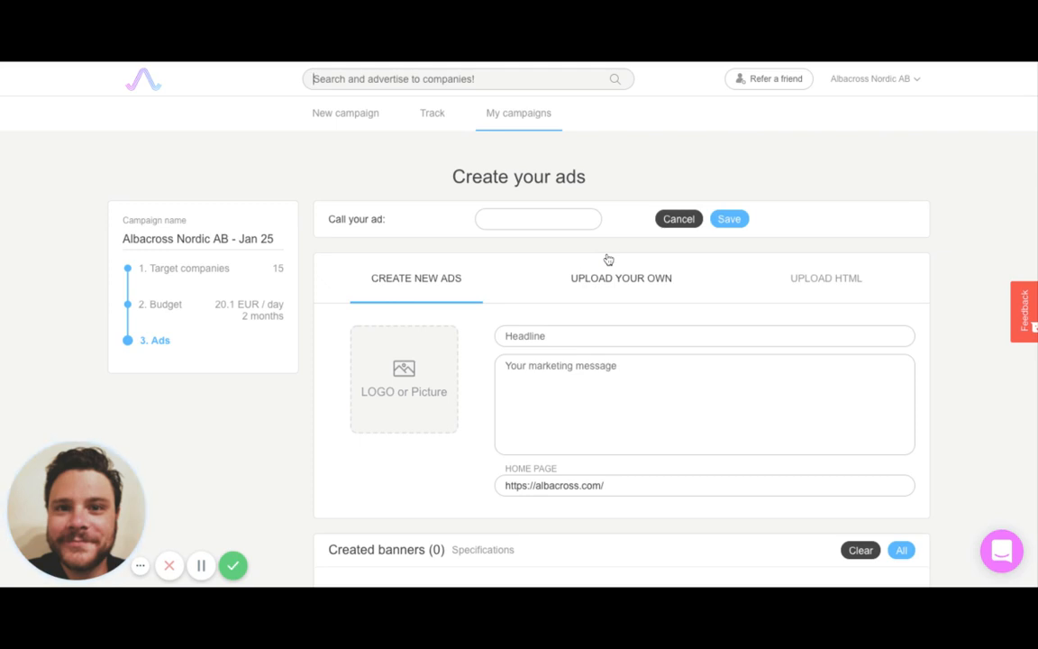
click(608, 279)
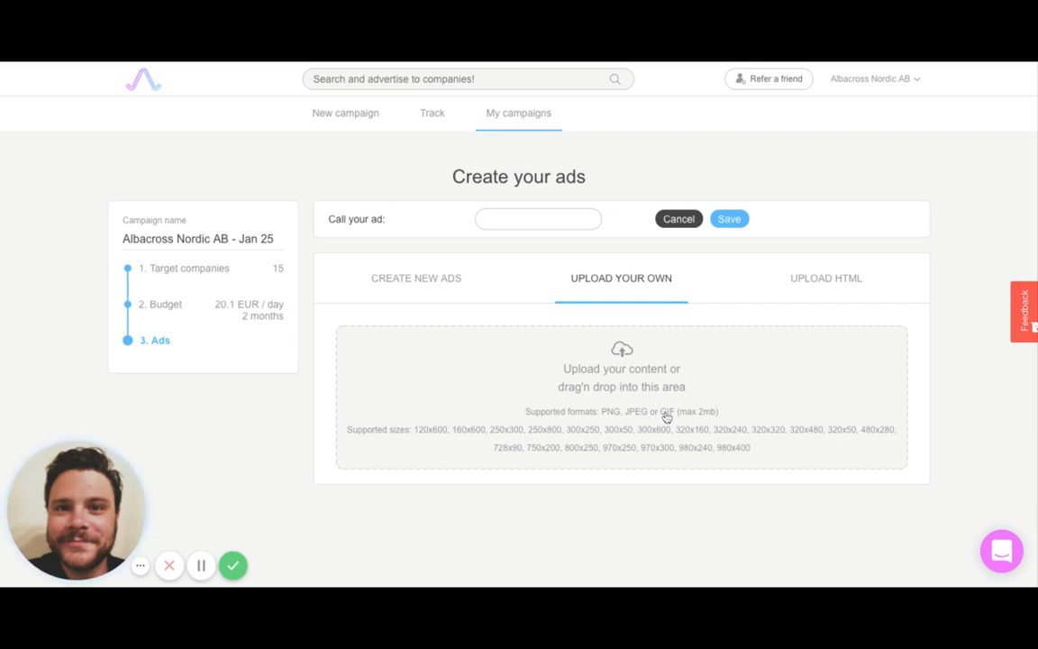
click(806, 280)
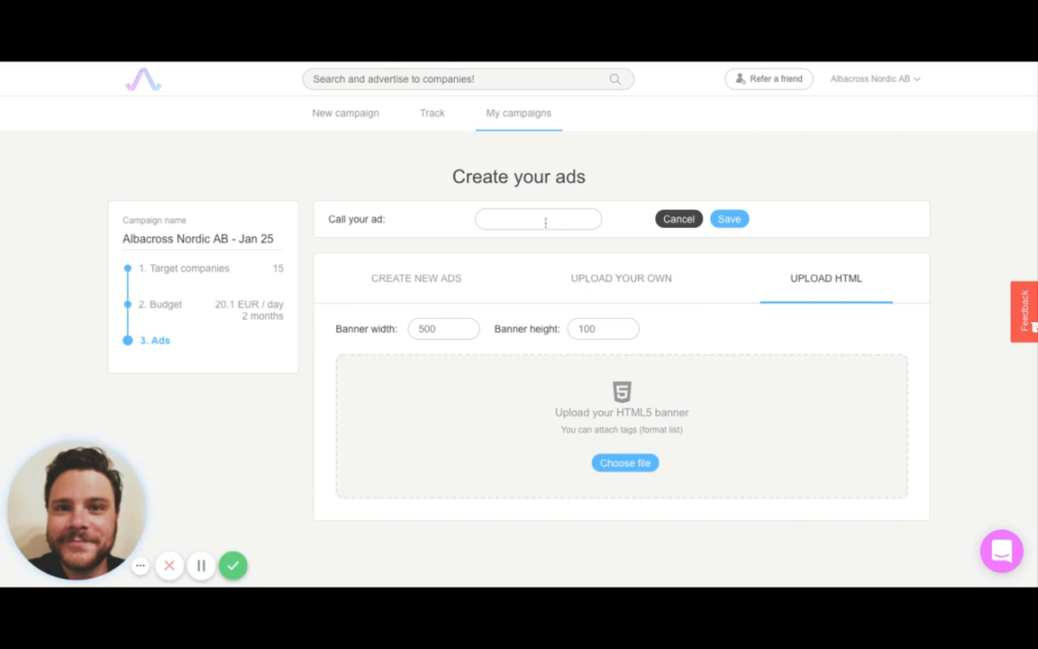
click(598, 281)
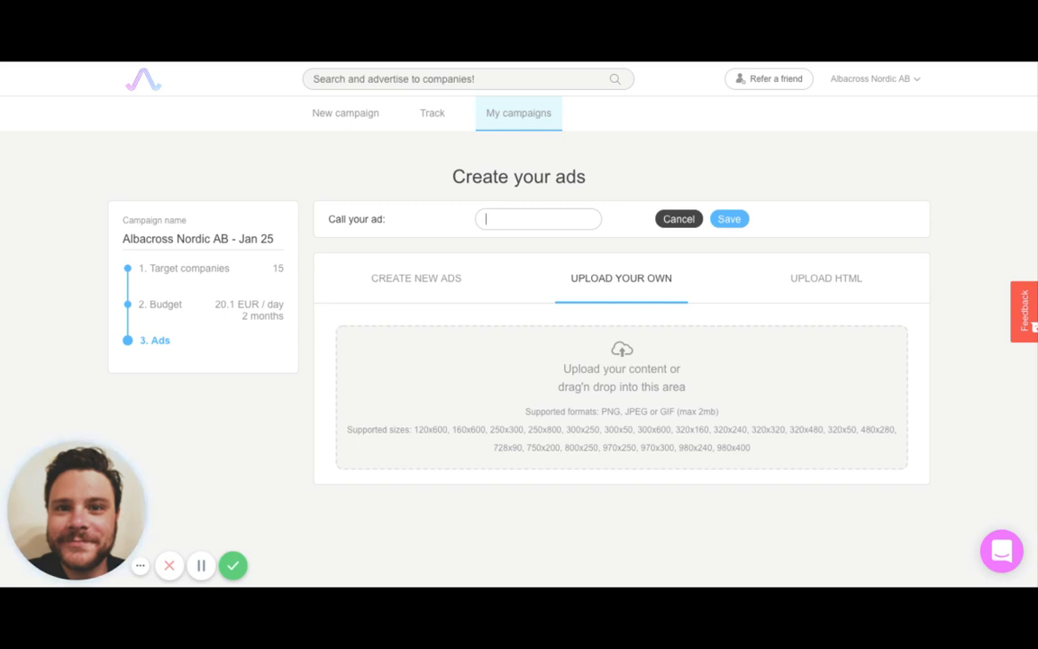
Show the existing campaigns for the life time date range and select the Albacross - Key Accounts campaign.
click(518, 113)
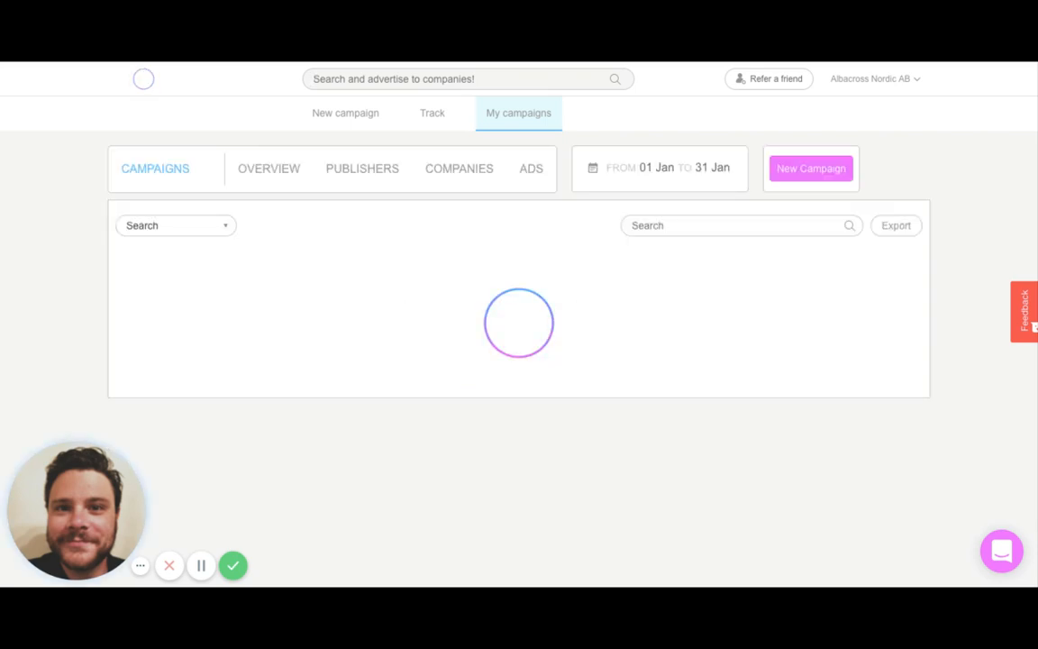
click(649, 170)
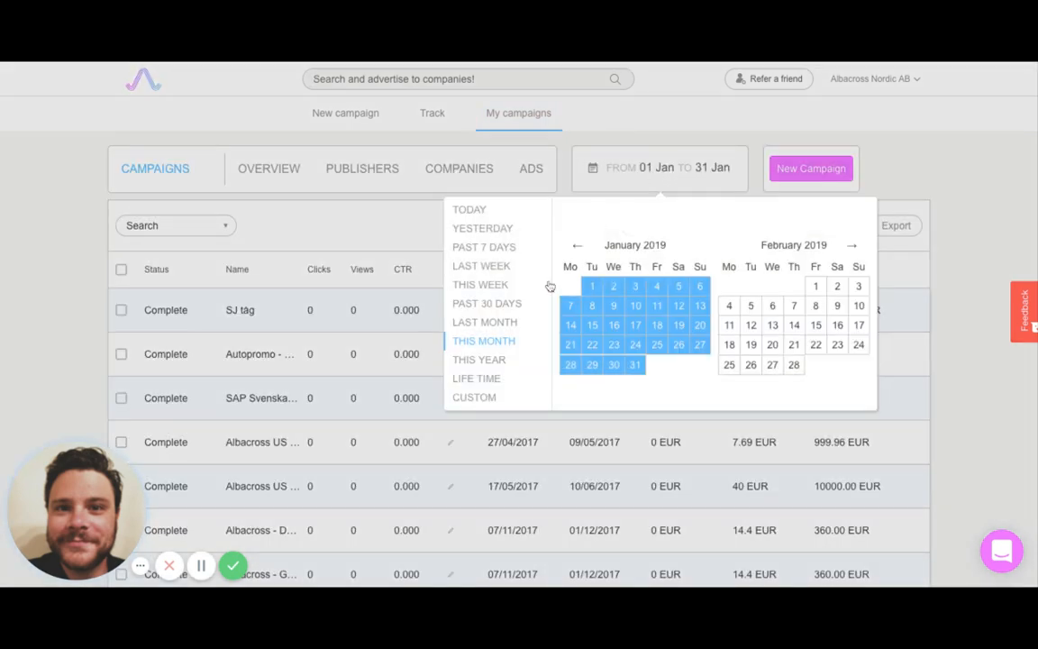
click(486, 379)
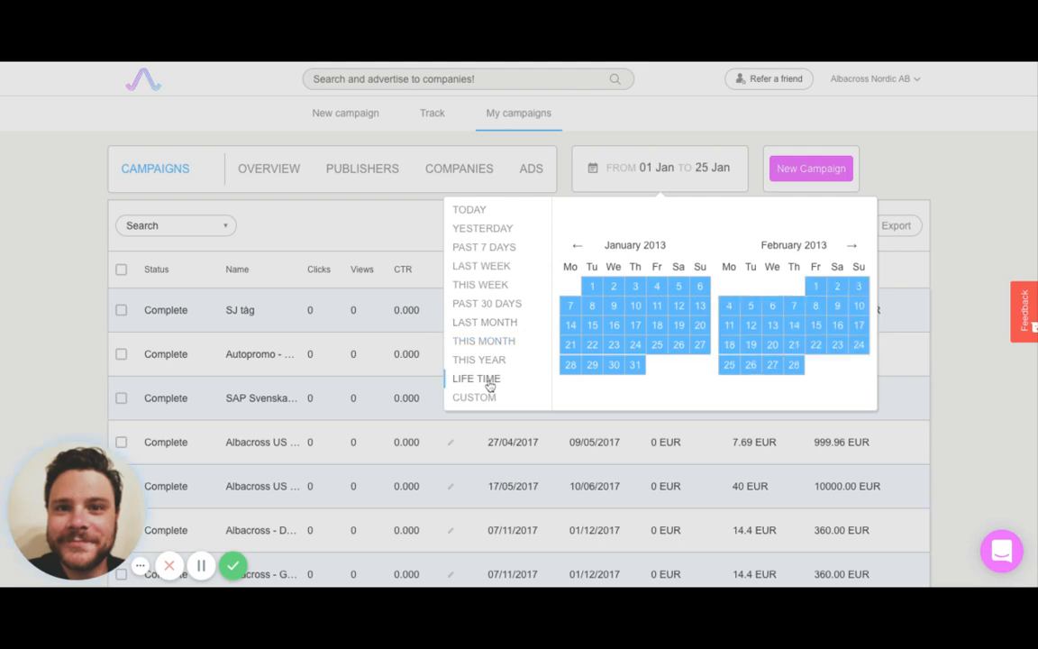
click(71, 349)
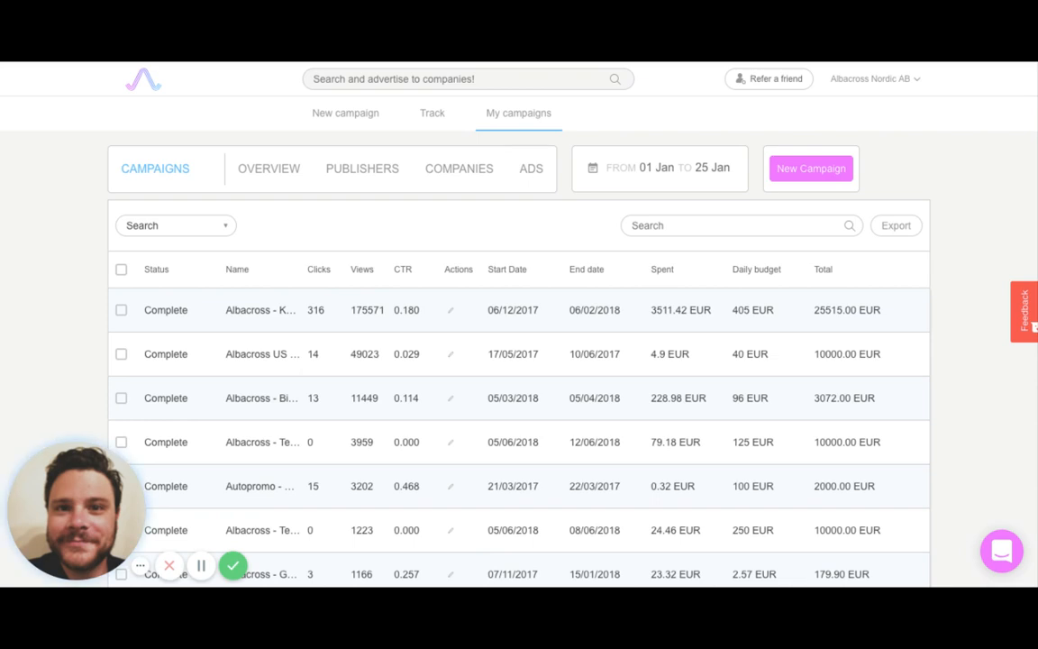
click(121, 310)
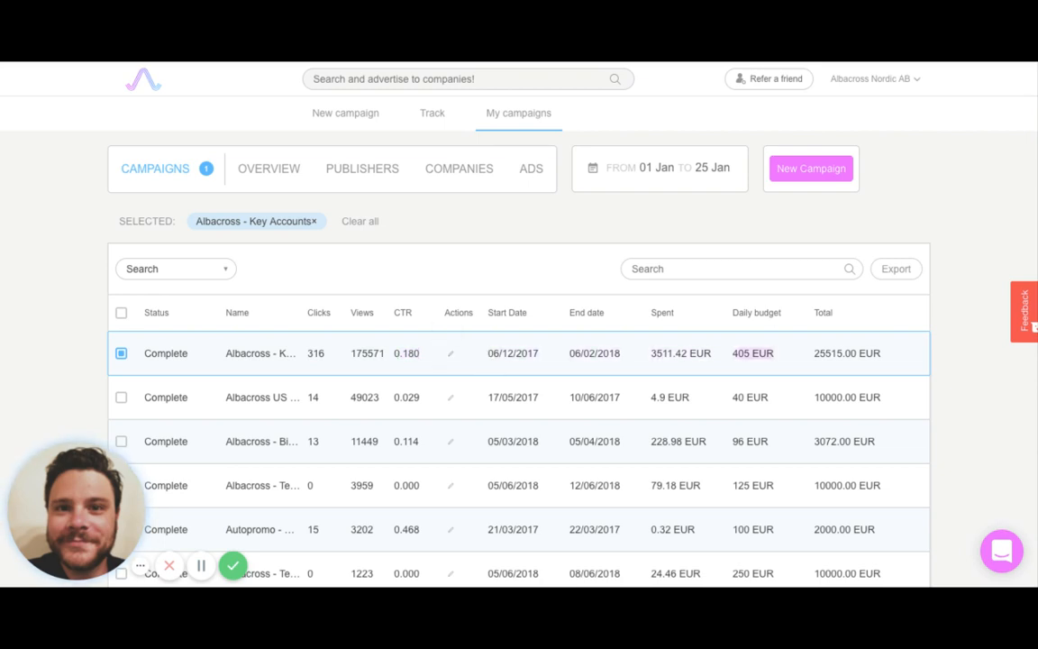
Review the selected campaign's views per publisher and the clicks, views and CTR of its ads.
click(359, 173)
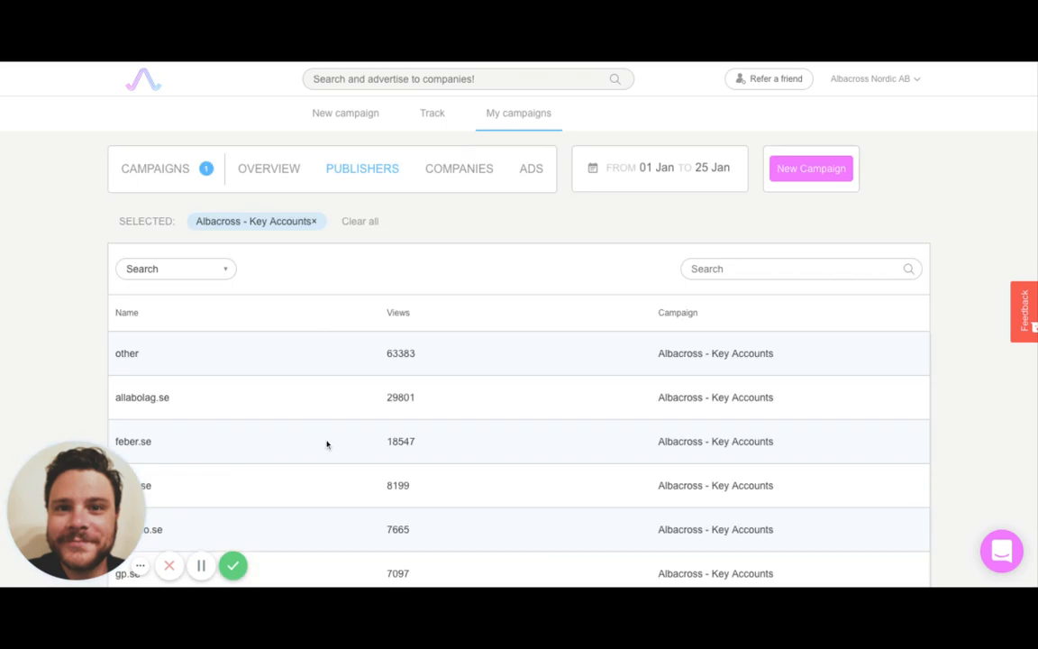
scroll(402, 336, down, 5)
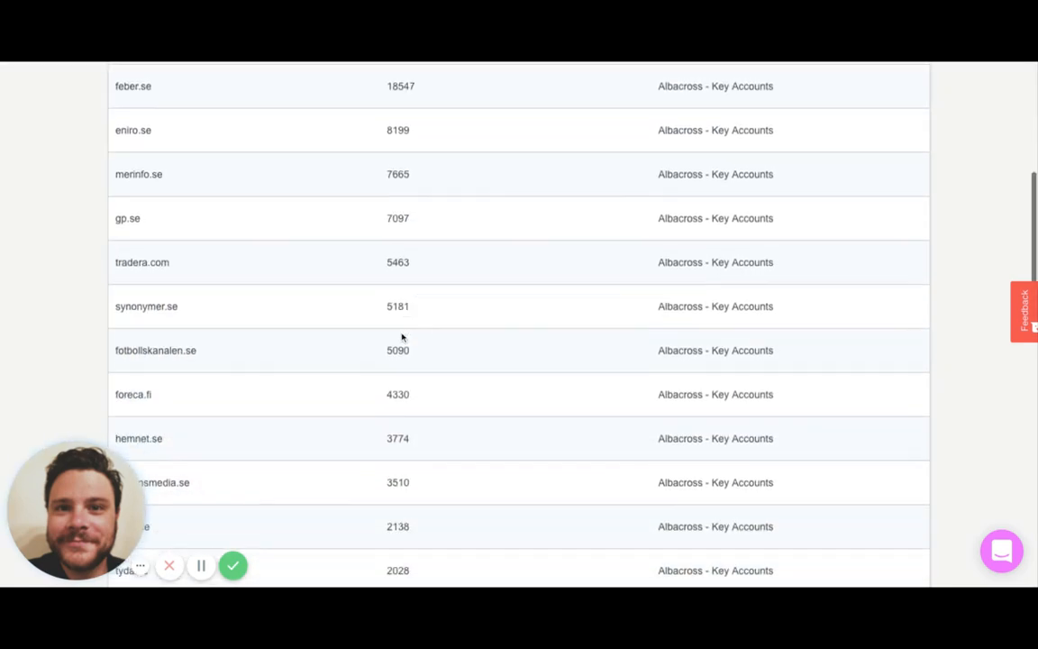
scroll(401, 336, down, 6)
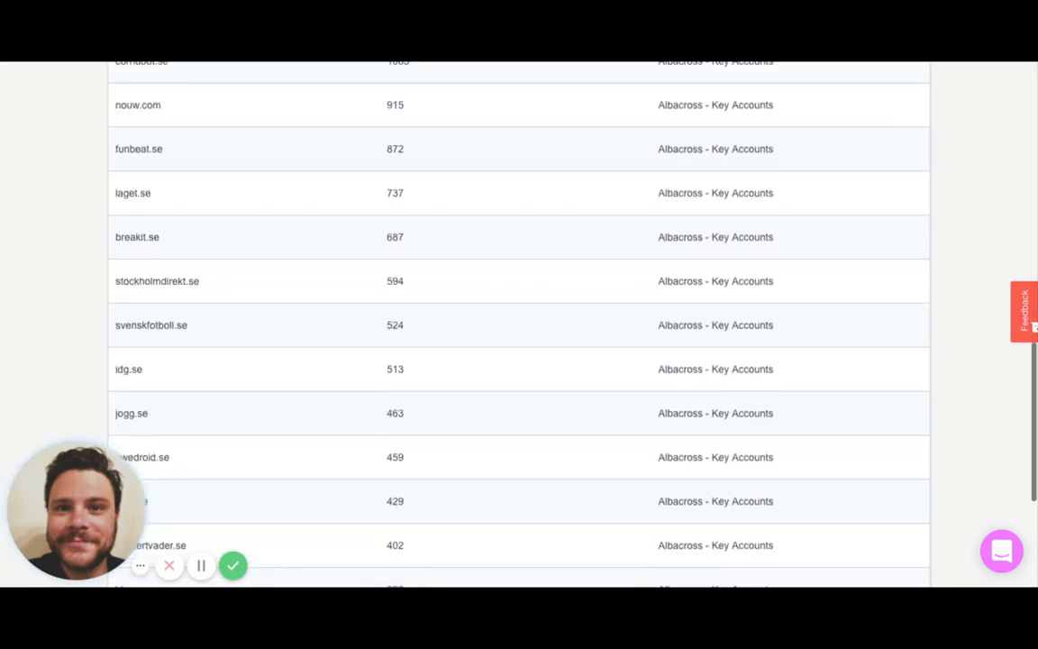
scroll(402, 337, up, 4)
scroll(450, 271, up, 6)
click(533, 175)
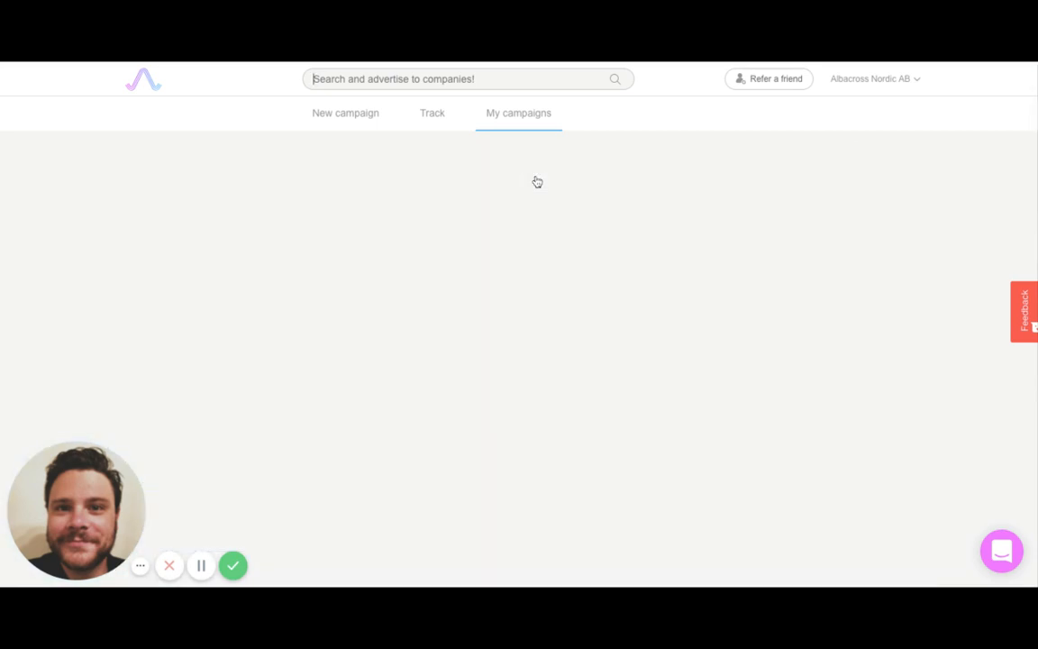
scroll(477, 284, down, 1)
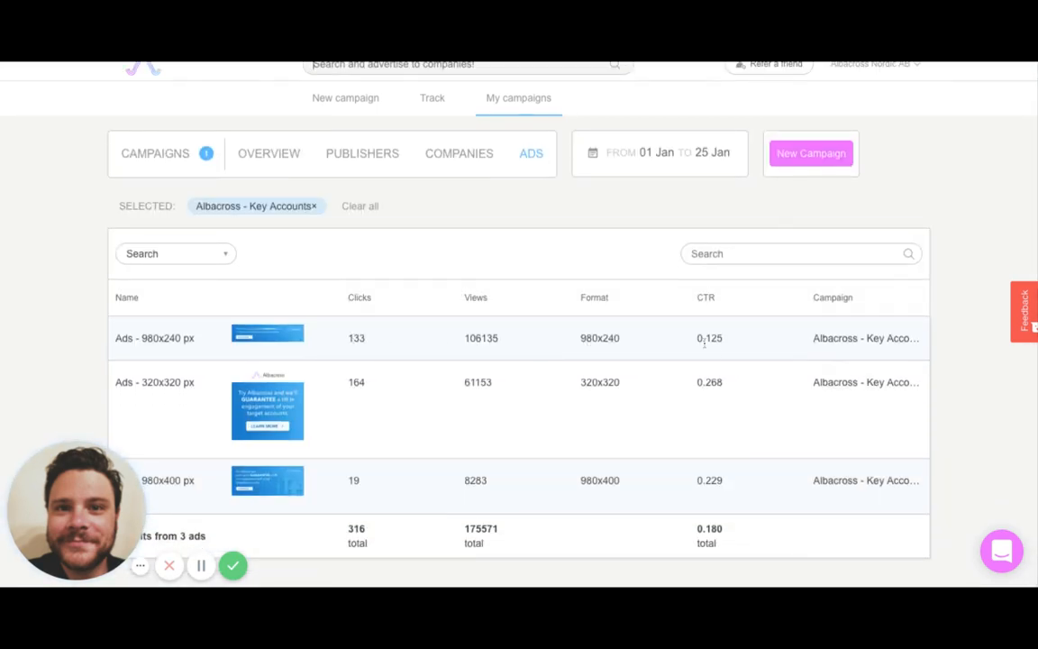
Examine the clicks, views and CTR per company reached by the selected campaign.
click(472, 157)
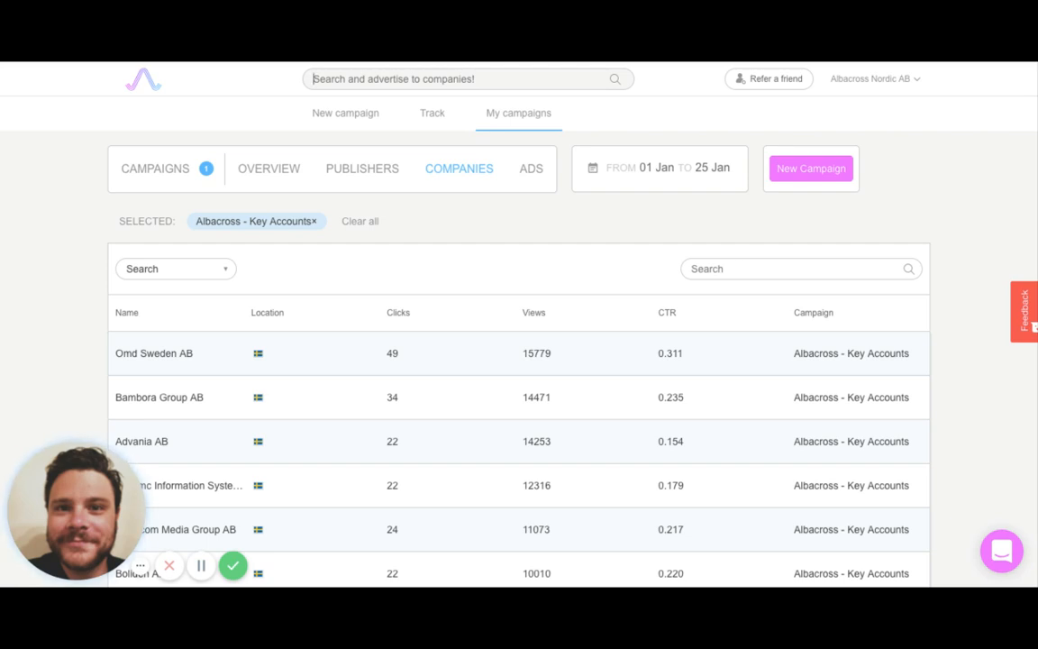
scroll(477, 207, down, 2)
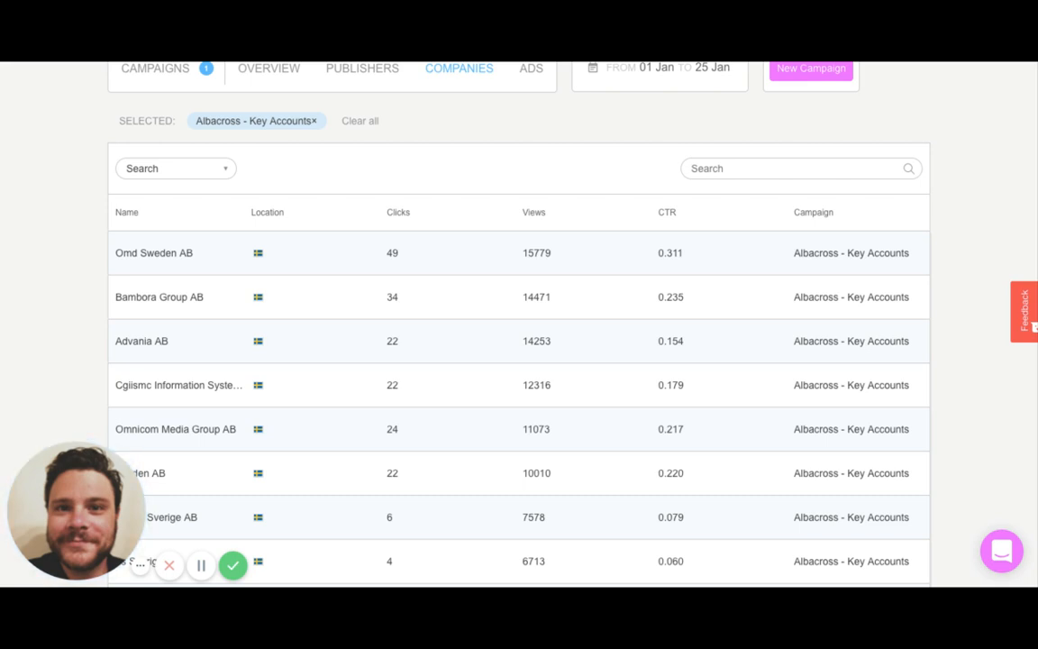
double_click(536, 253)
scroll(536, 264, down, 3)
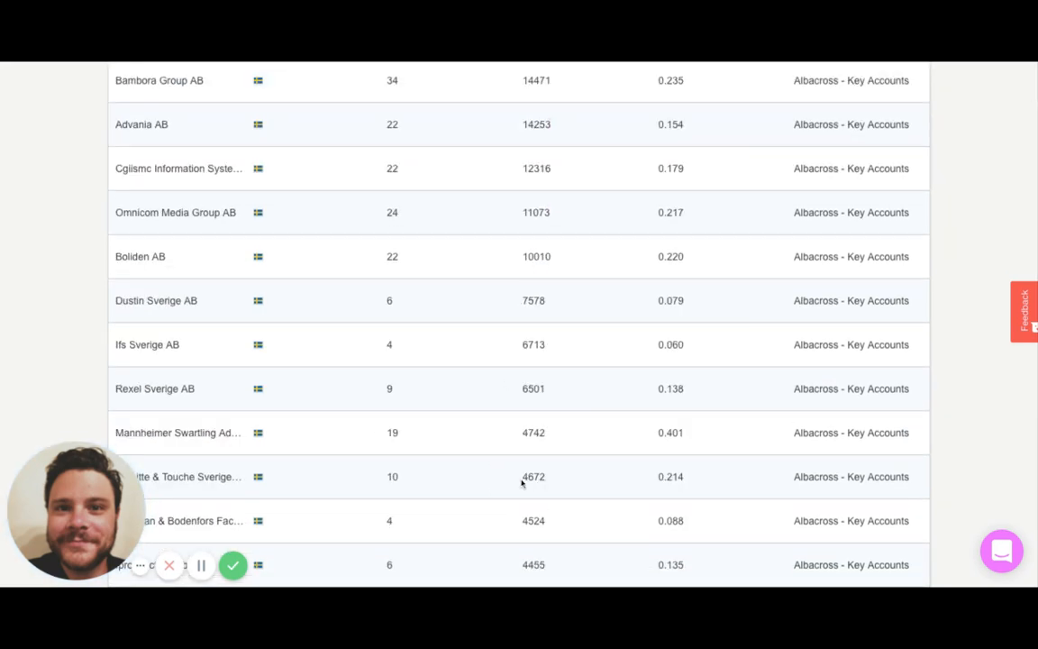
double_click(522, 483)
scroll(400, 479, up, 4)
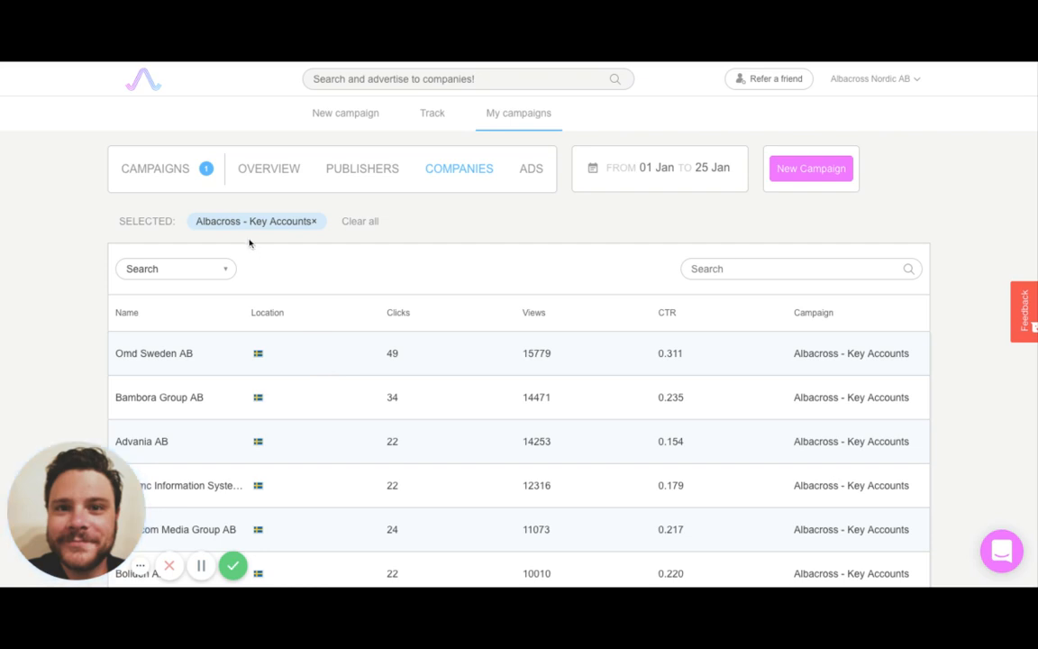
Return to the campaigns list, set up a PDF export of the Albacross - Key Accounts results and close the dialog without exporting.
click(161, 176)
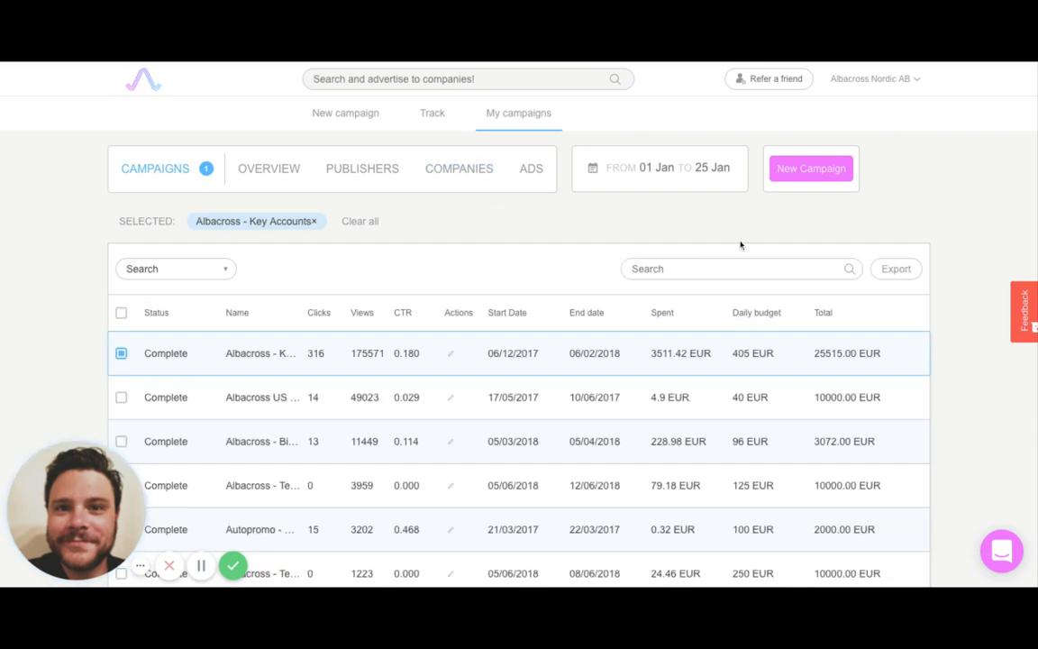
click(903, 270)
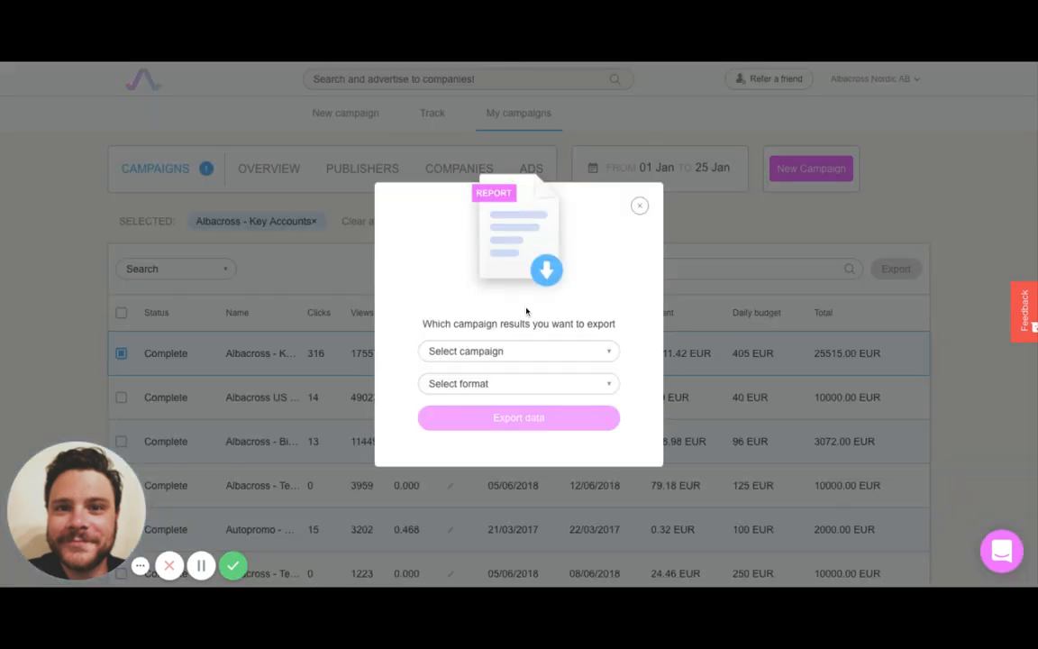
click(511, 358)
click(516, 379)
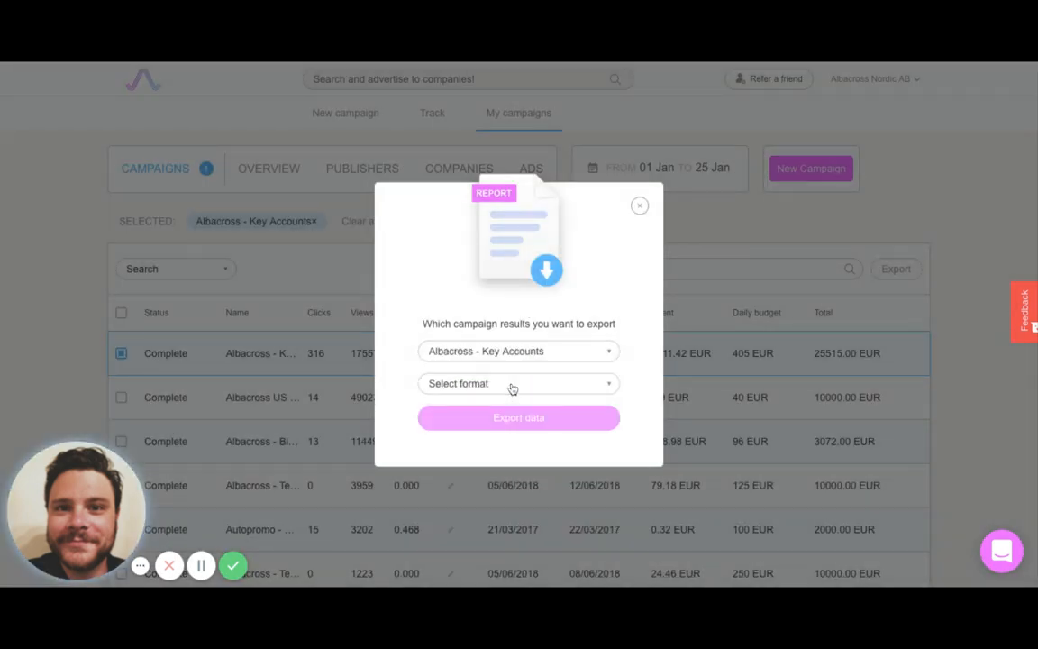
click(513, 389)
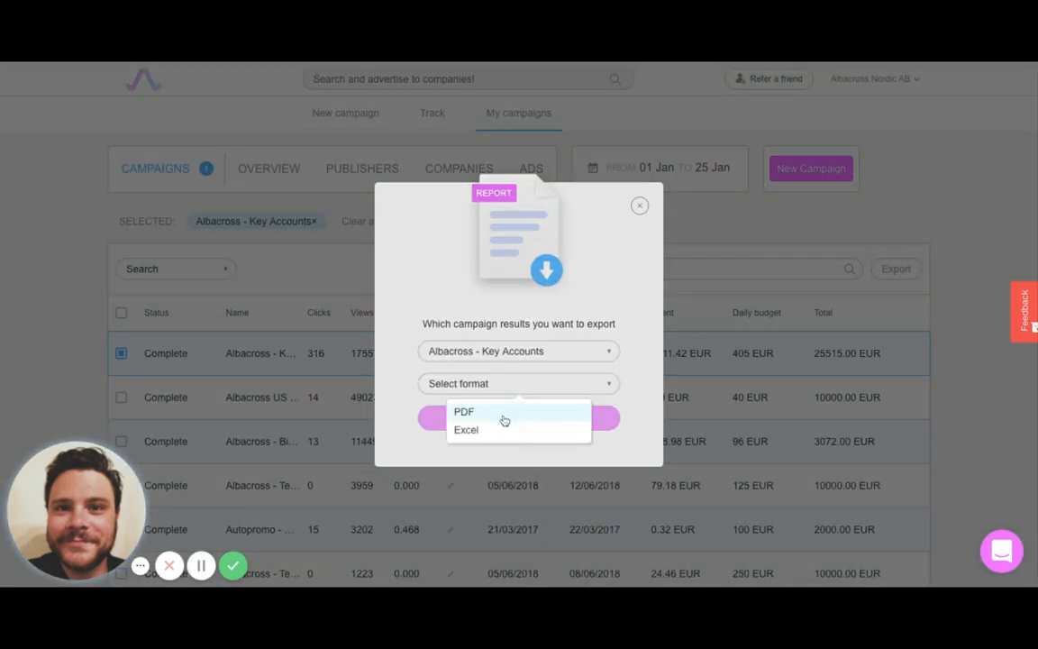
click(503, 415)
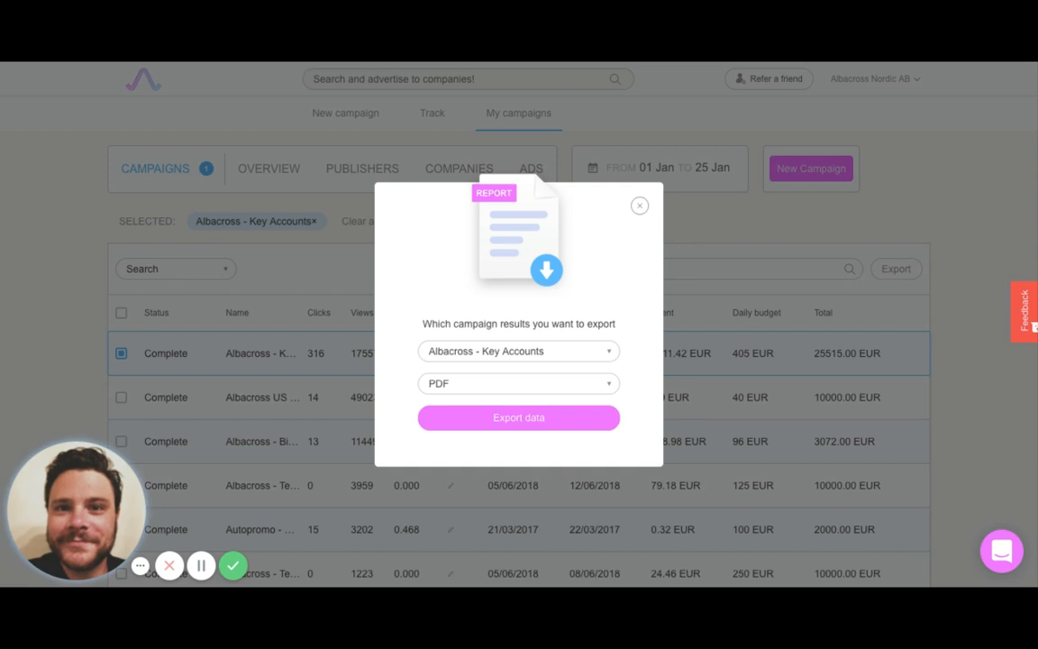
click(638, 205)
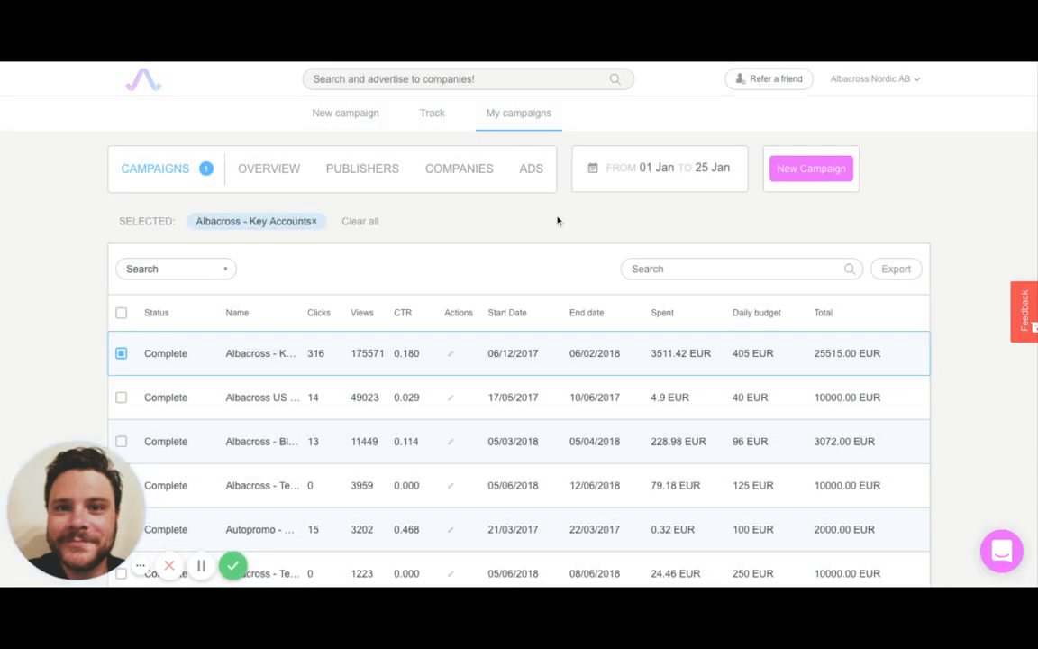